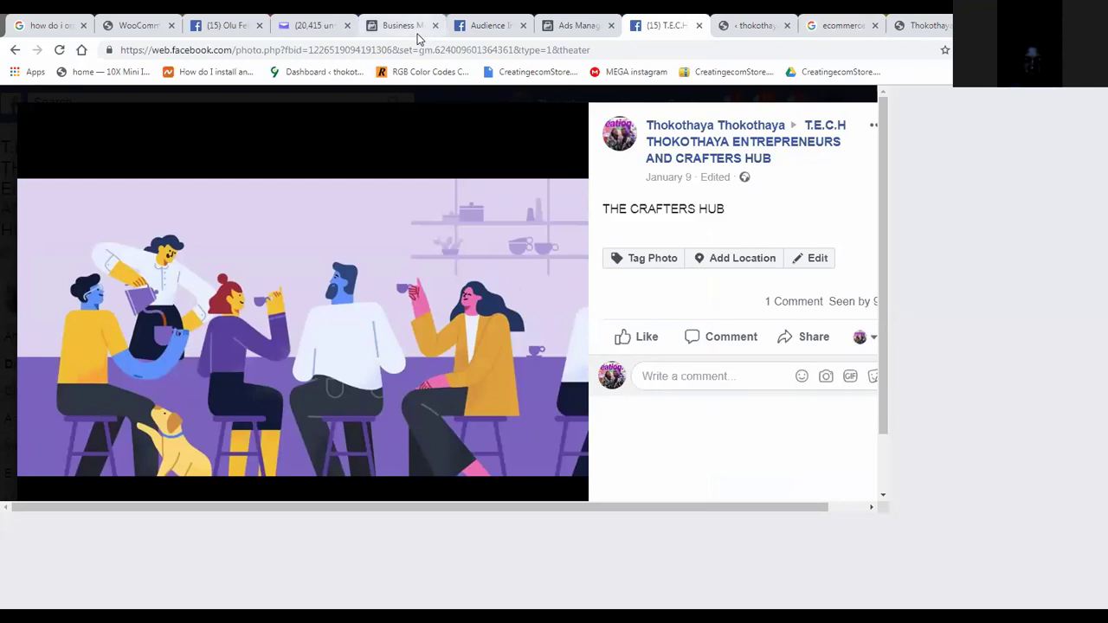
- Switch to Audience Insights and restart it with a fresh audience, discarding unsaved changes and dismissing the starting audience choice
left_click(418, 39)
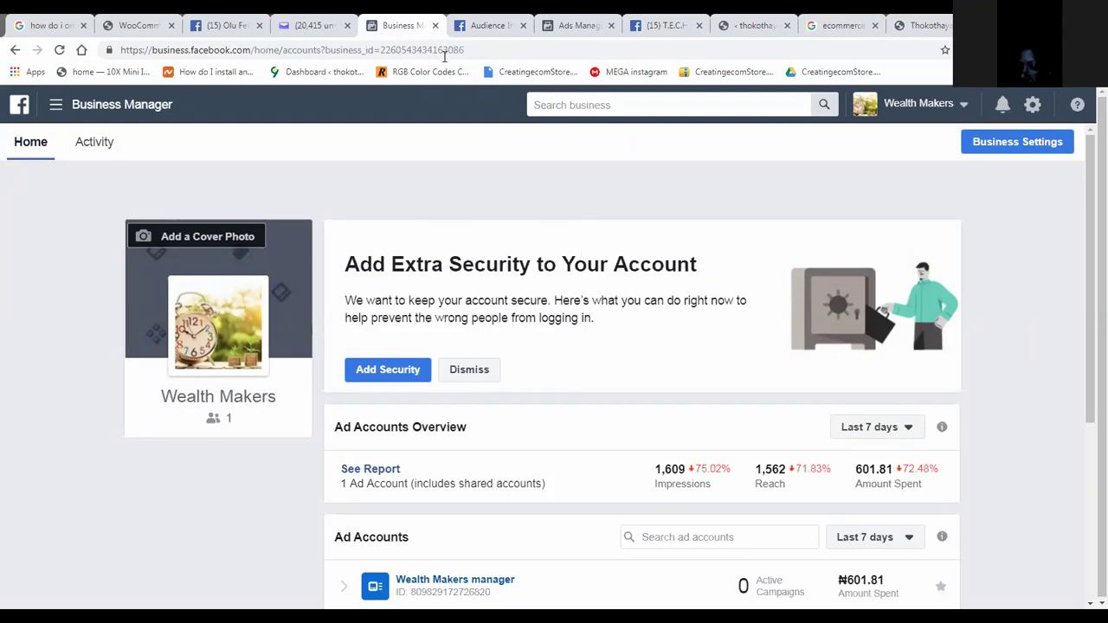
left_click(491, 28)
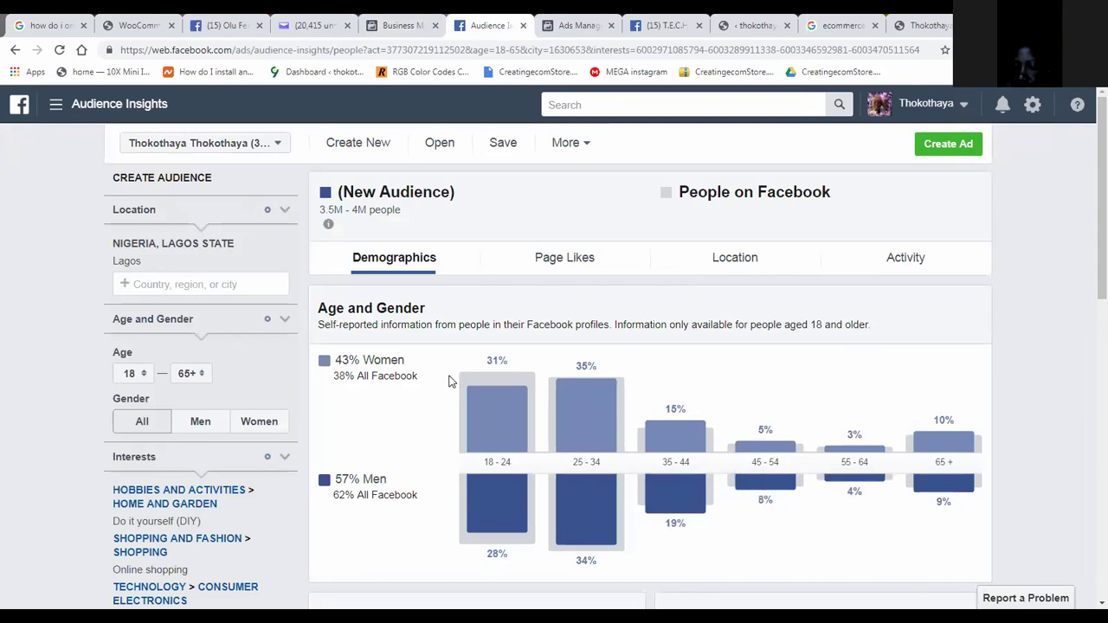
left_click(52, 111)
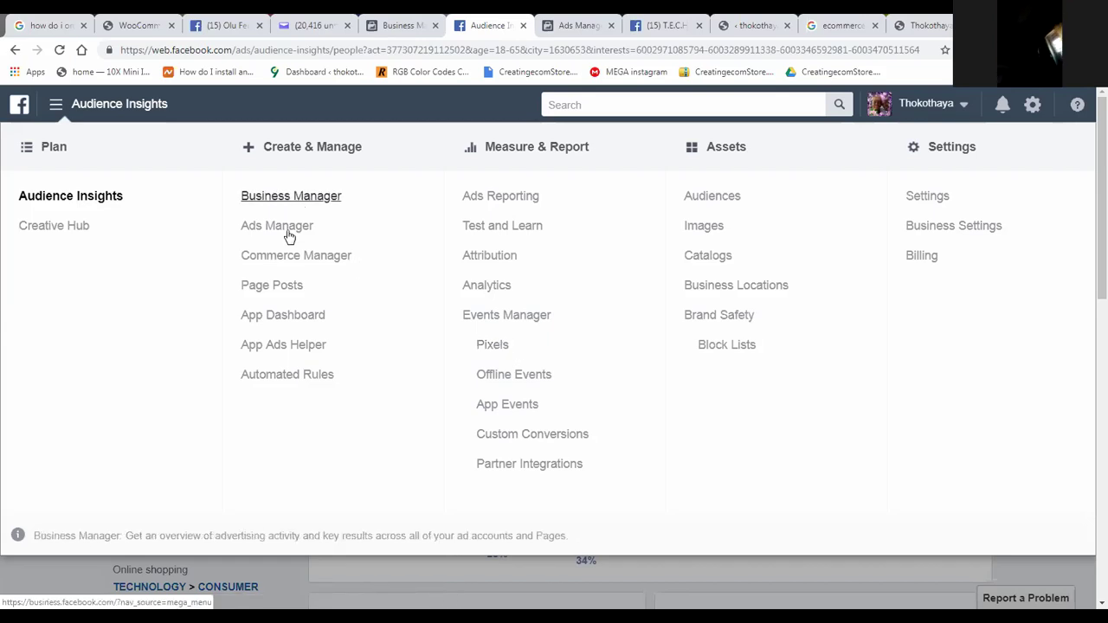
left_click(73, 197)
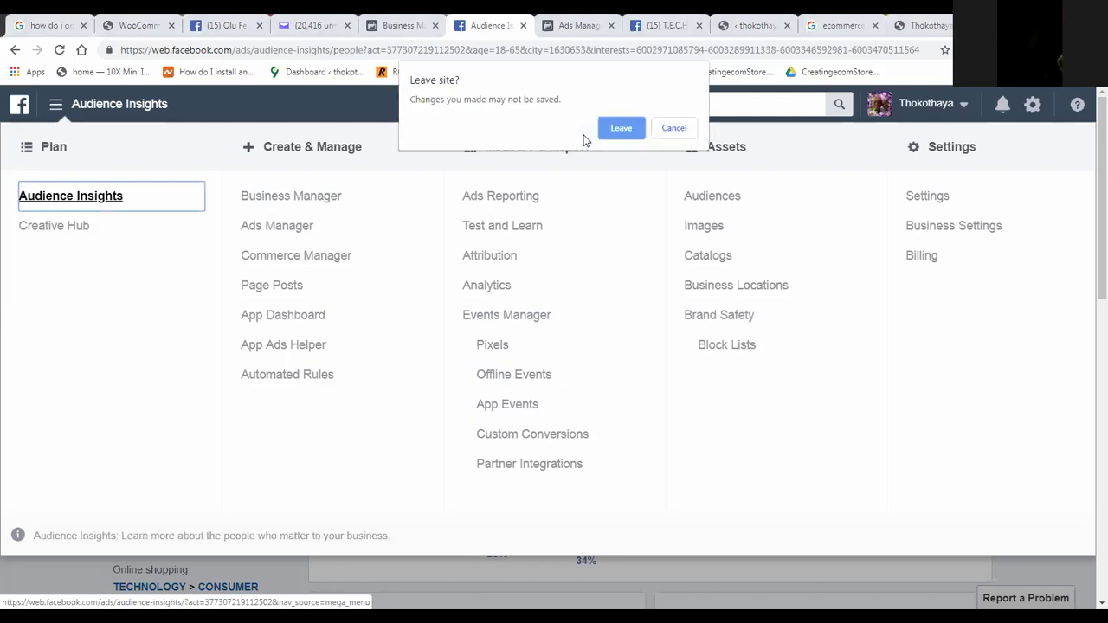
left_click(622, 128)
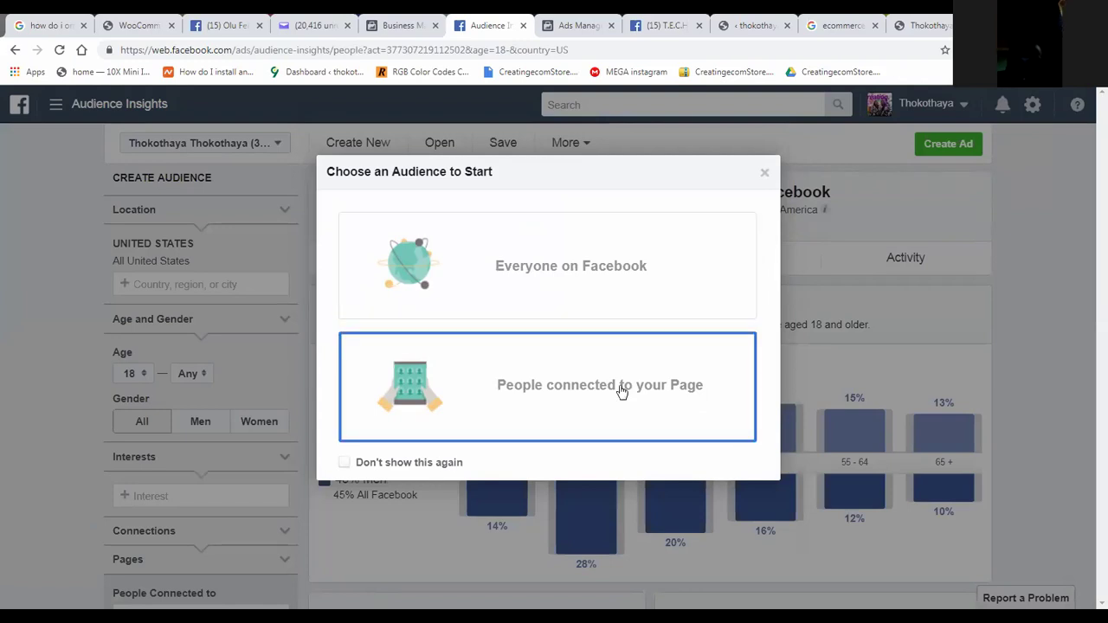
left_click(764, 172)
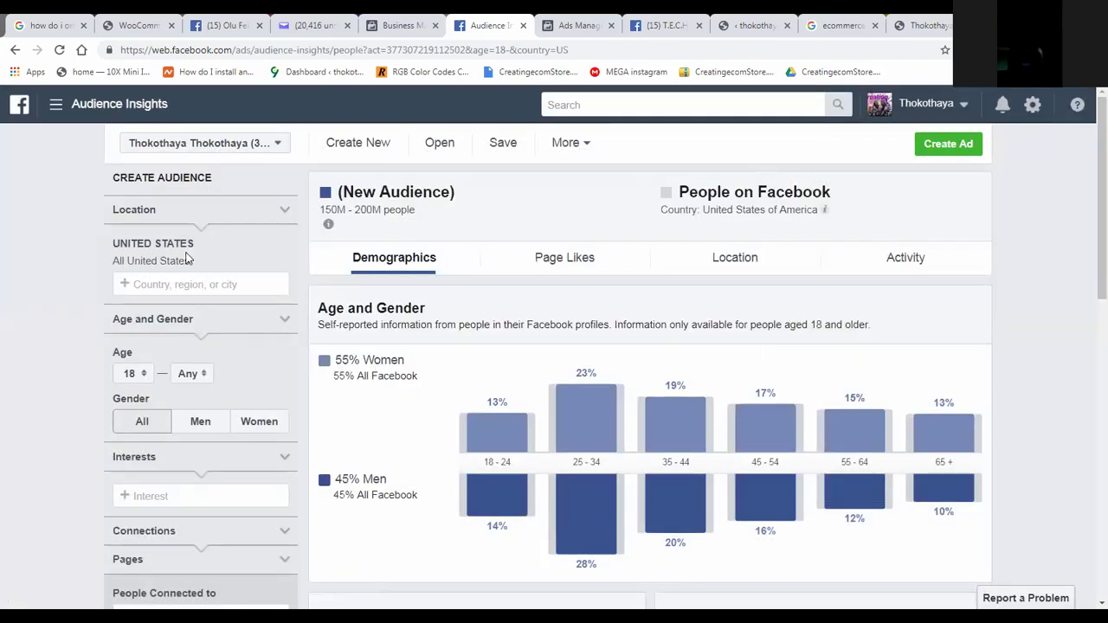
- Replace the United States location with Abuja, Federal Capital Territory, Nigeria
left_click(282, 265)
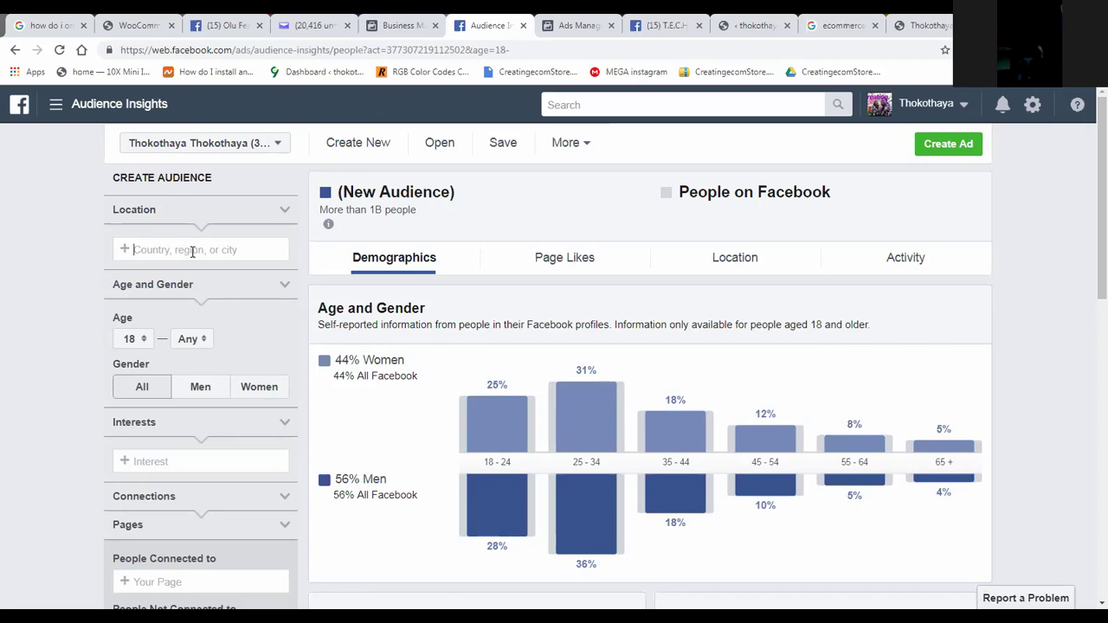
left_click(192, 251)
type("abuja")
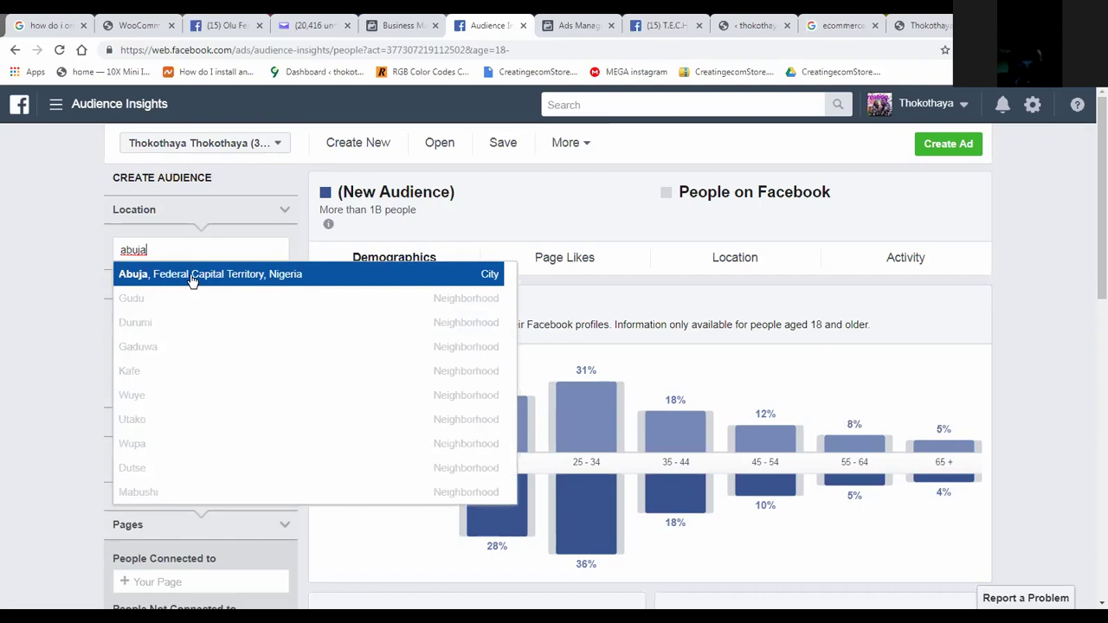
left_click(256, 284)
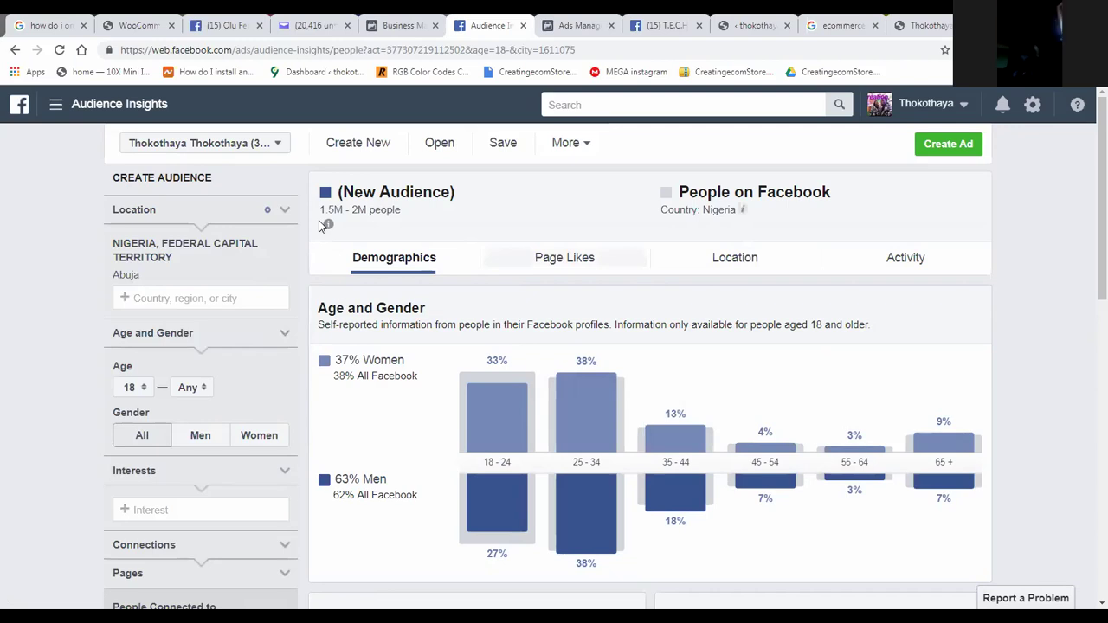
- Filter the Abuja audience to men for comparison and switch the gender filter to women
mouse_move(319, 226)
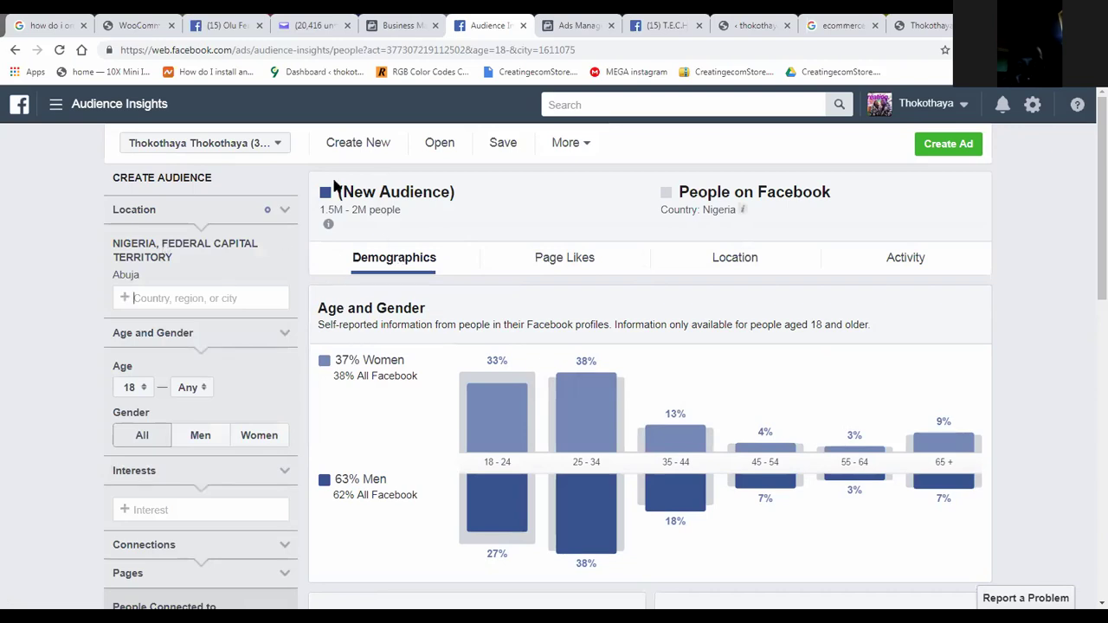
left_click(206, 435)
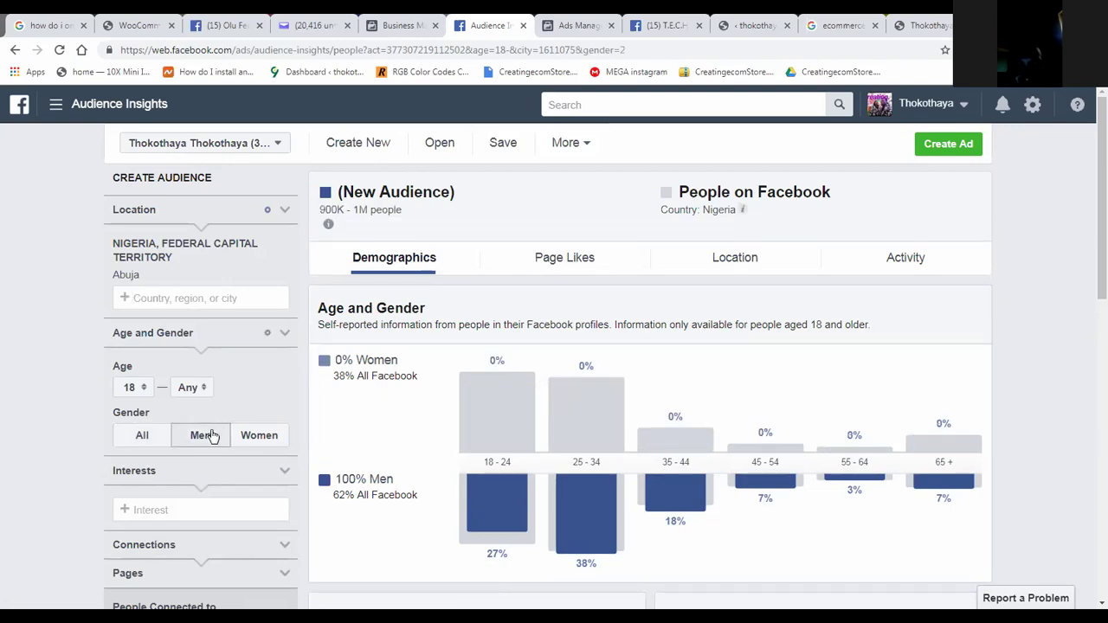
left_click(258, 443)
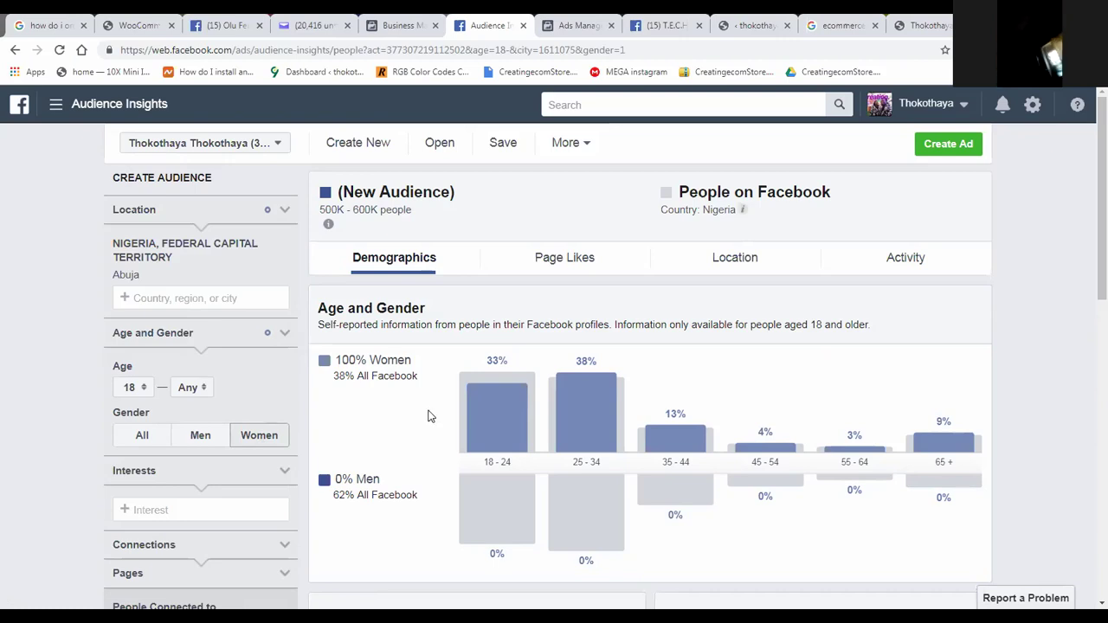
- Browse the interest categories, expanding Food and drink and its Restaurants subcategory
left_click(198, 508)
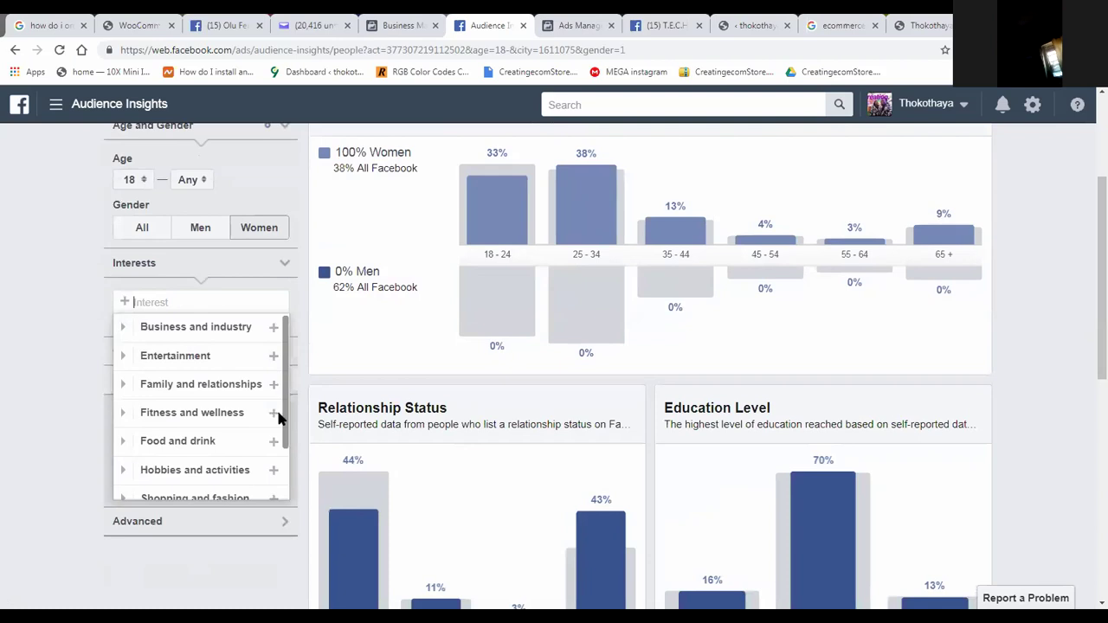
scroll(279, 416, "down", 1)
scroll(268, 482, "down", 1)
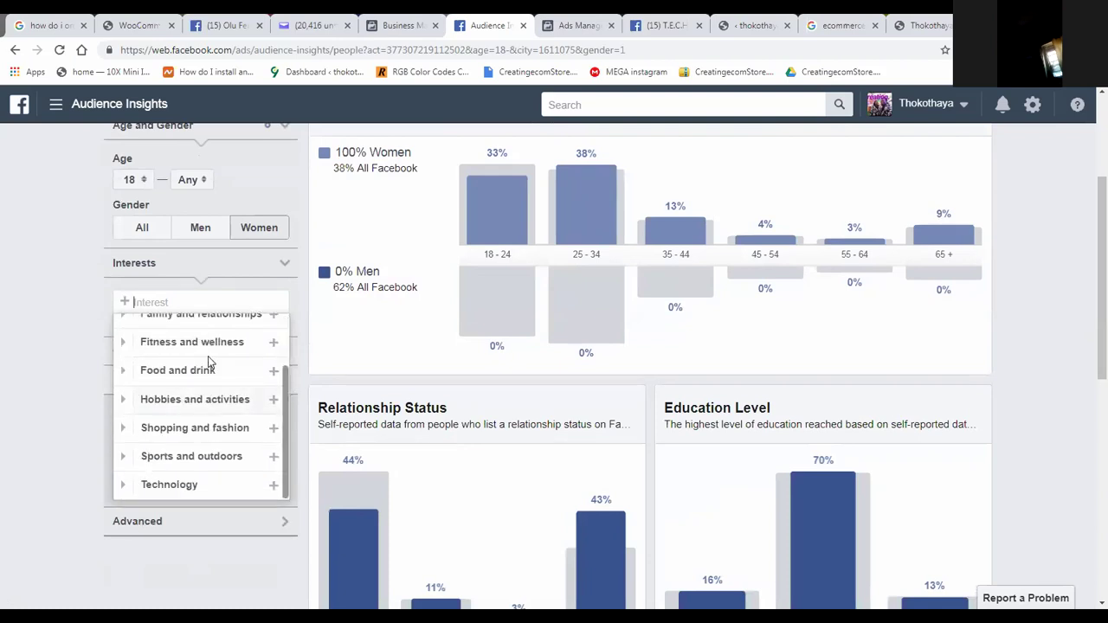
left_click(124, 375)
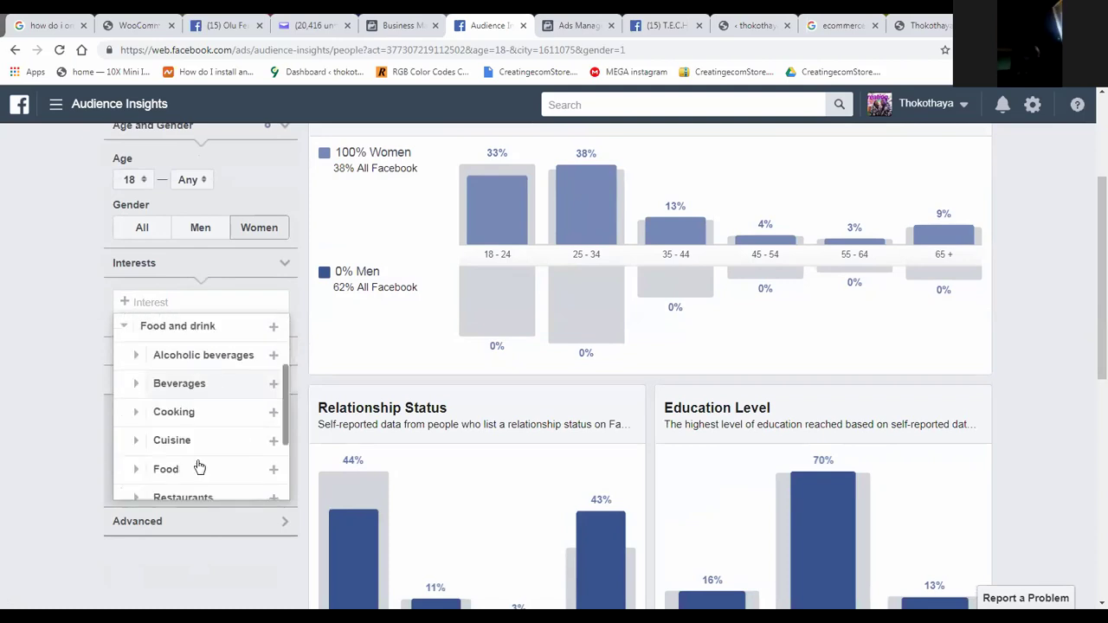
scroll(198, 463, "down", 1)
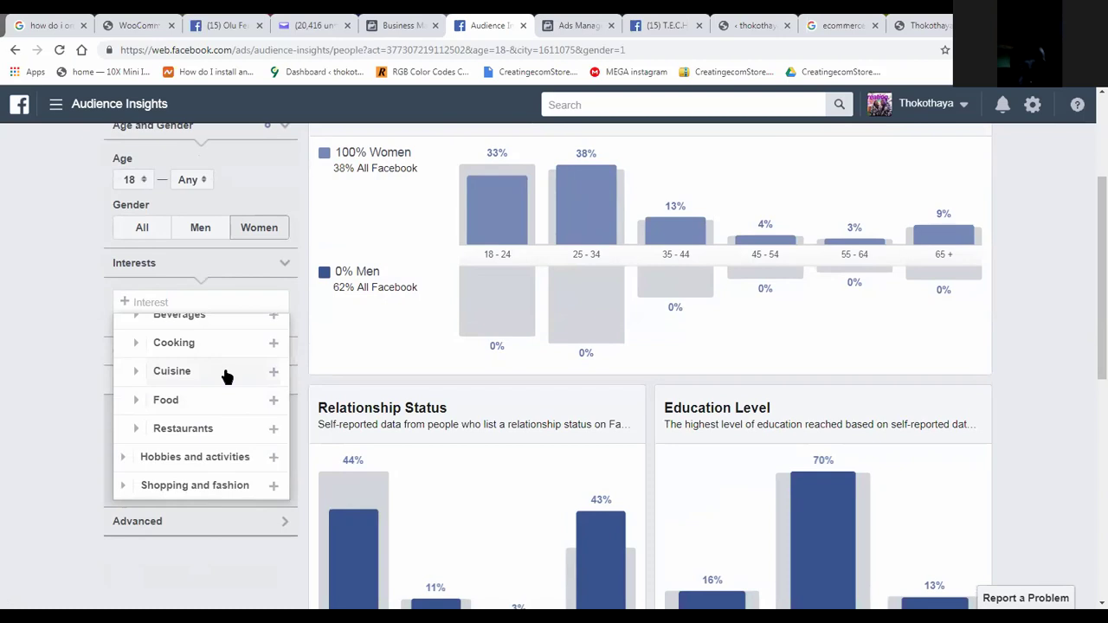
left_click(134, 429)
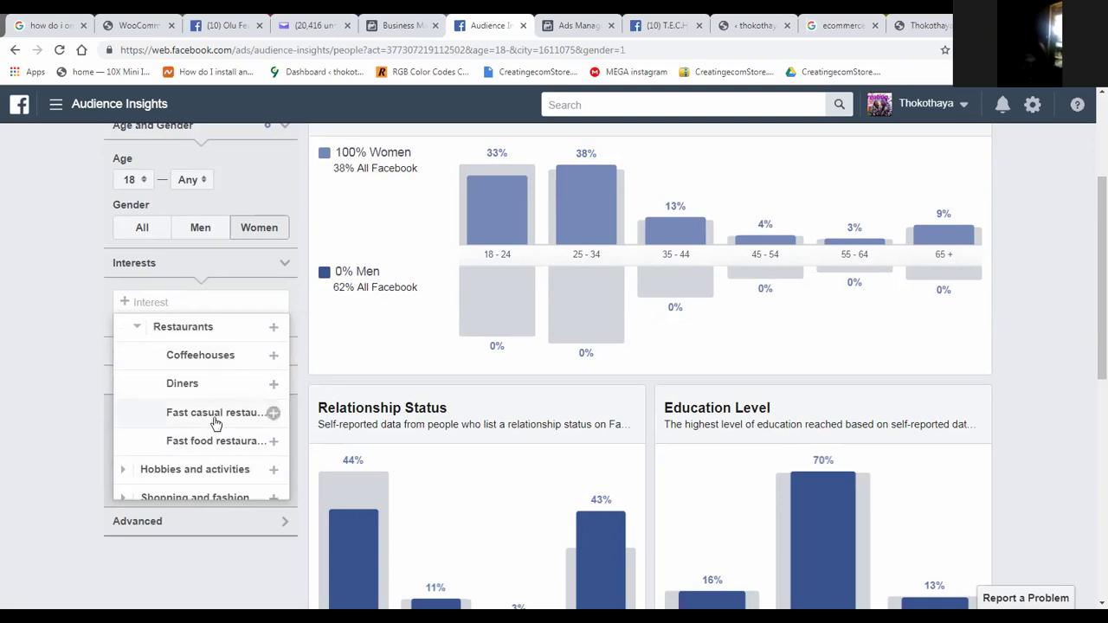
scroll(227, 409, "down", 2)
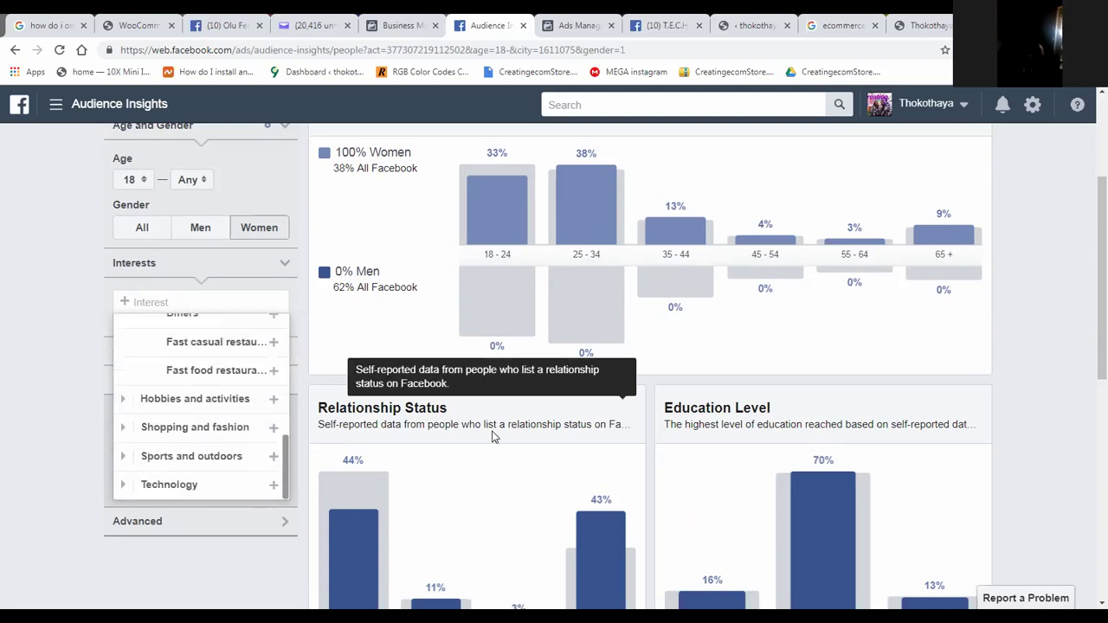
- Examine the audience's demographic charts, from relationship status and education level to job titles
scroll(493, 438, "down", 5)
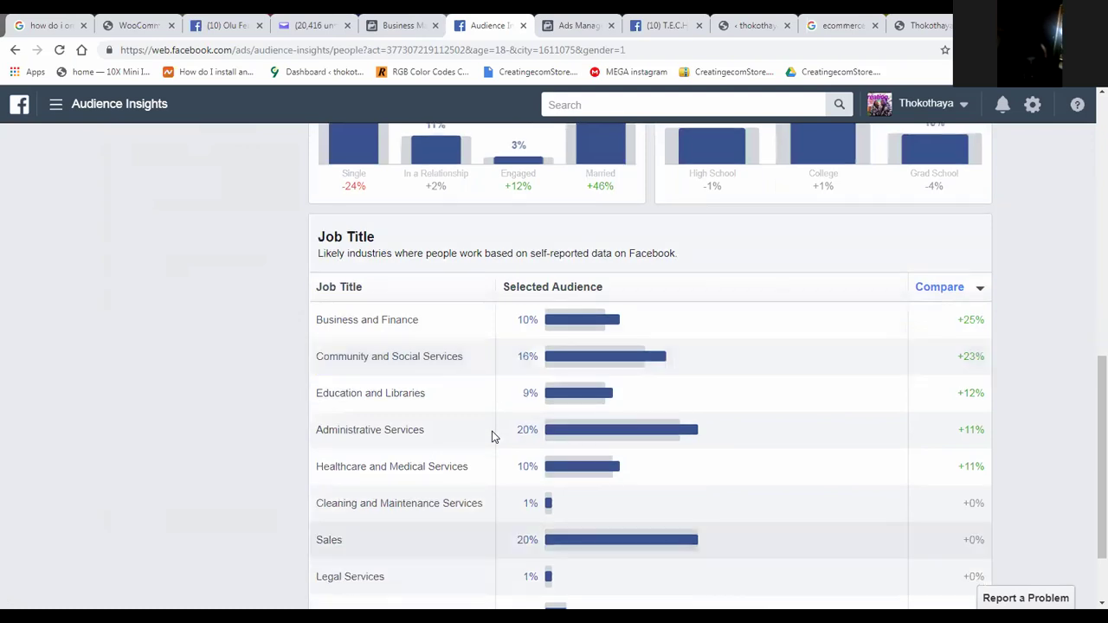
scroll(494, 436, "up", 5)
scroll(493, 422, "up", 3)
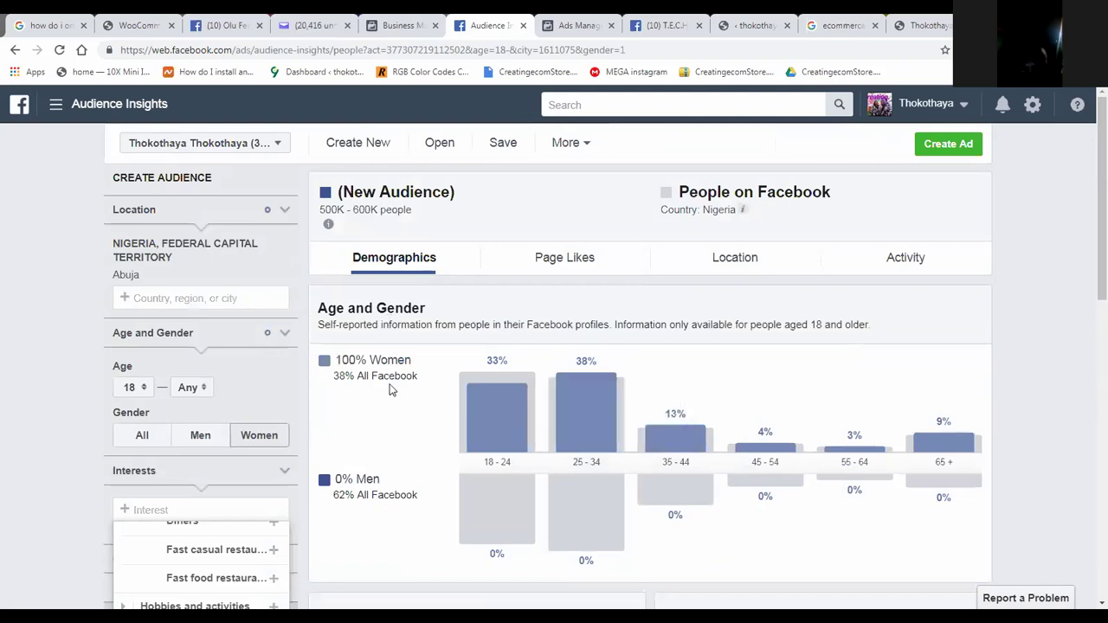
- Set the audience's maximum age to 35
mouse_move(485, 411)
left_click(202, 391)
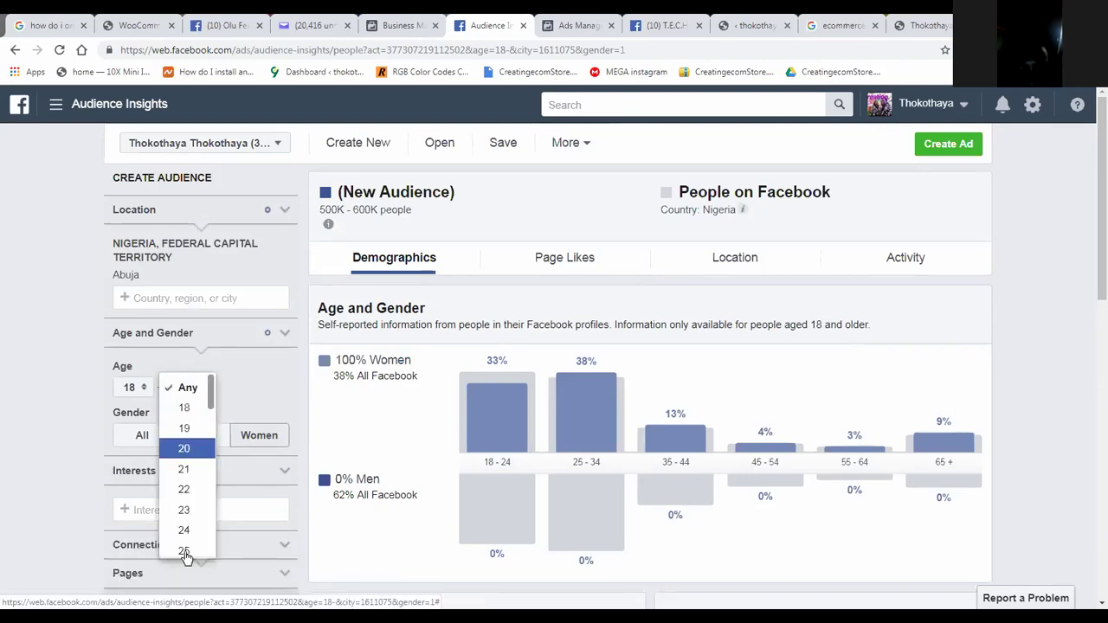
scroll(181, 546, "down", 3)
scroll(184, 503, "down", 1)
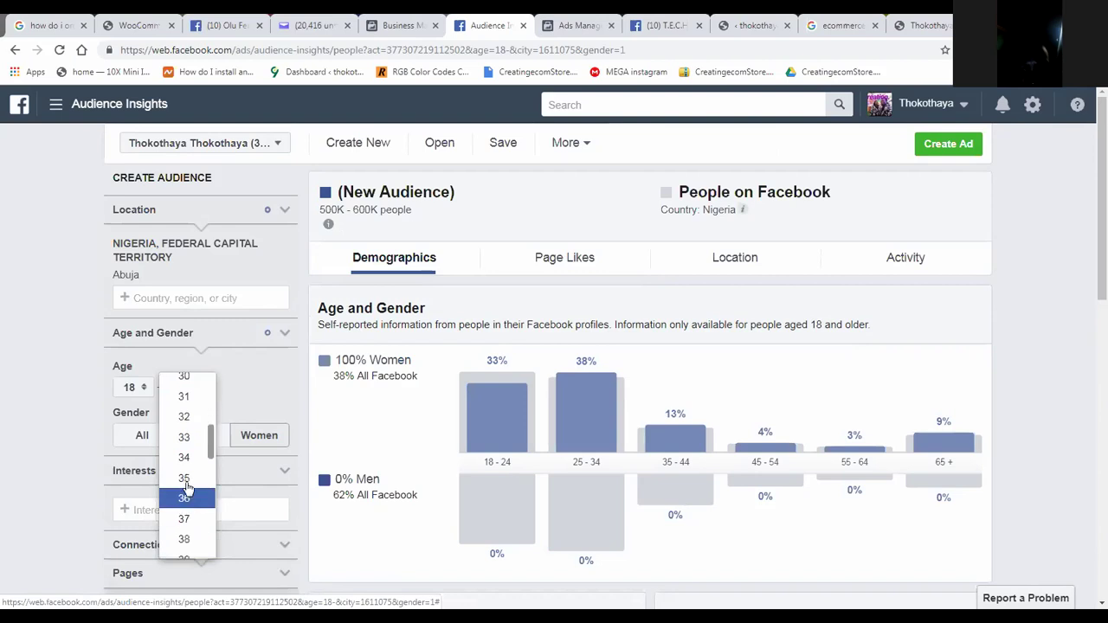
scroll(184, 485, "up", 1)
left_click(258, 416)
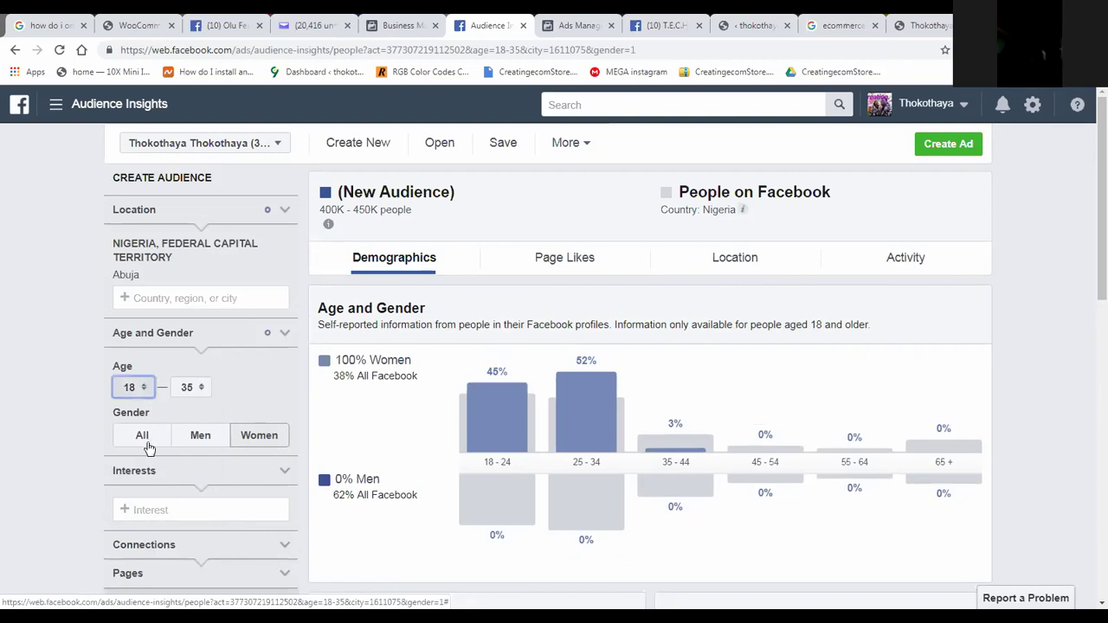
- Set the audience's age range to 33 to 44
left_click(147, 389)
scroll(136, 492, "down", 2)
left_click(121, 485)
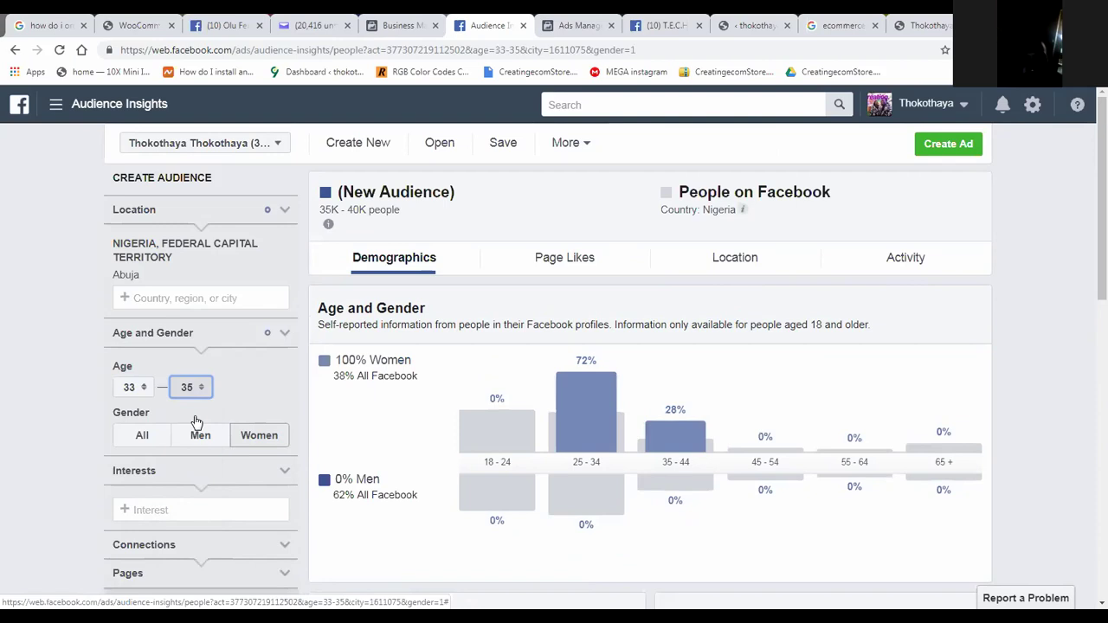
left_click(190, 387)
scroll(186, 438, "down", 2)
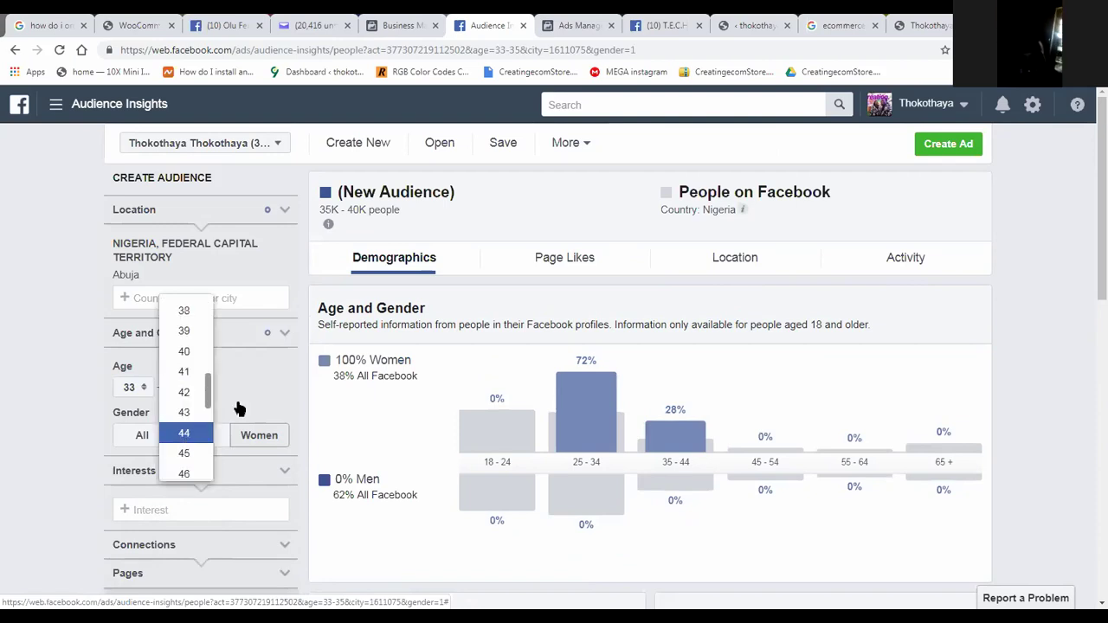
left_click(184, 433)
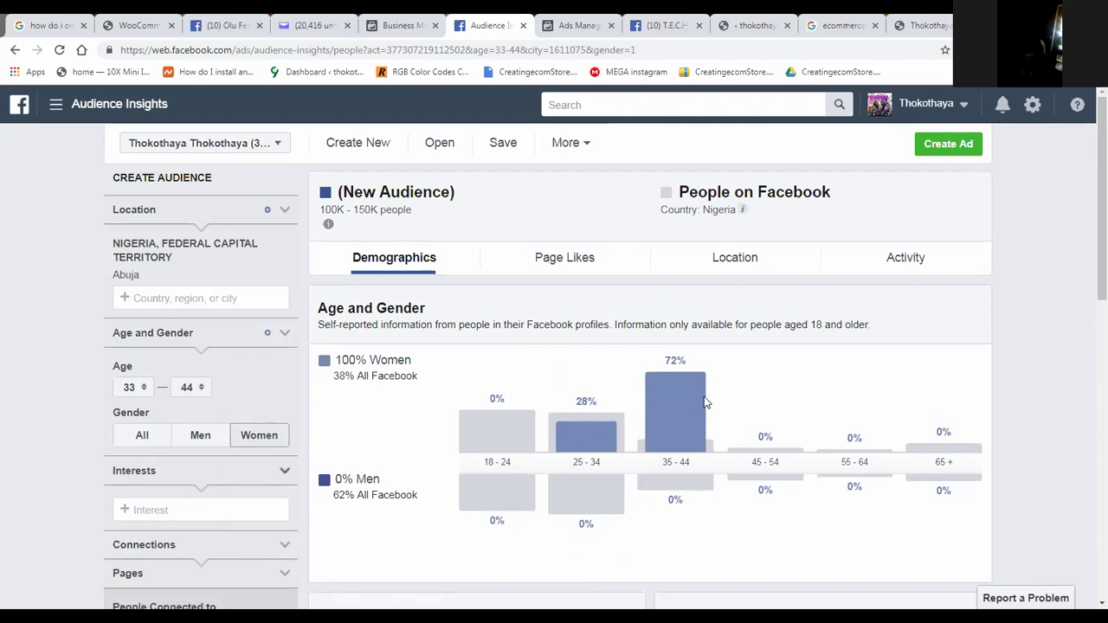
mouse_move(693, 433)
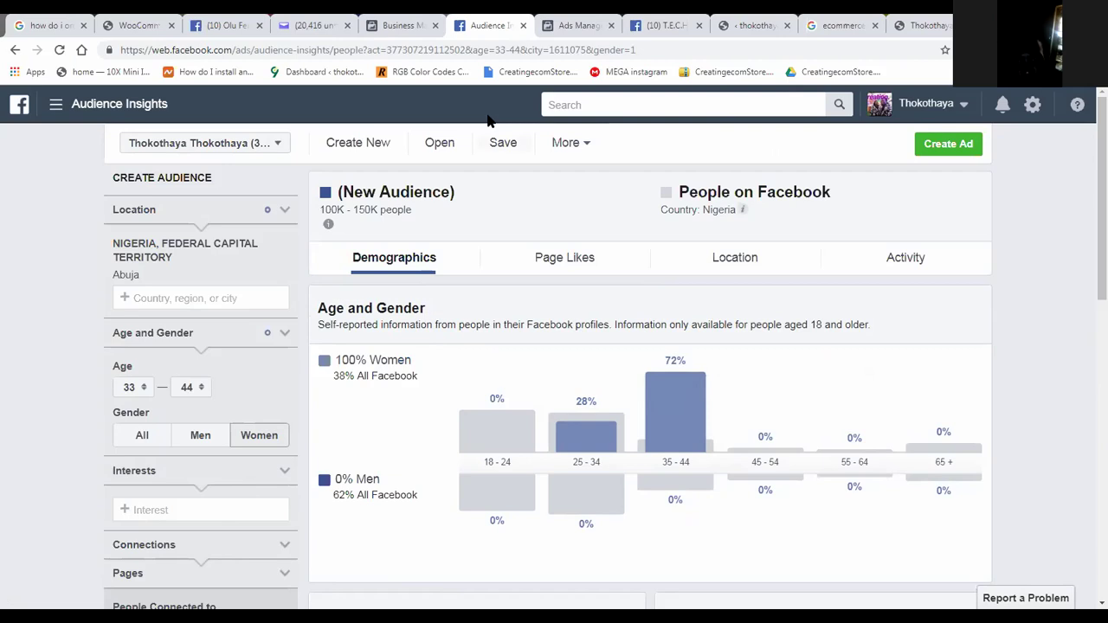
- Switch to the campaign creation page in Ads Manager and look over the available marketing objectives
key("ctrl+shift+Tab")
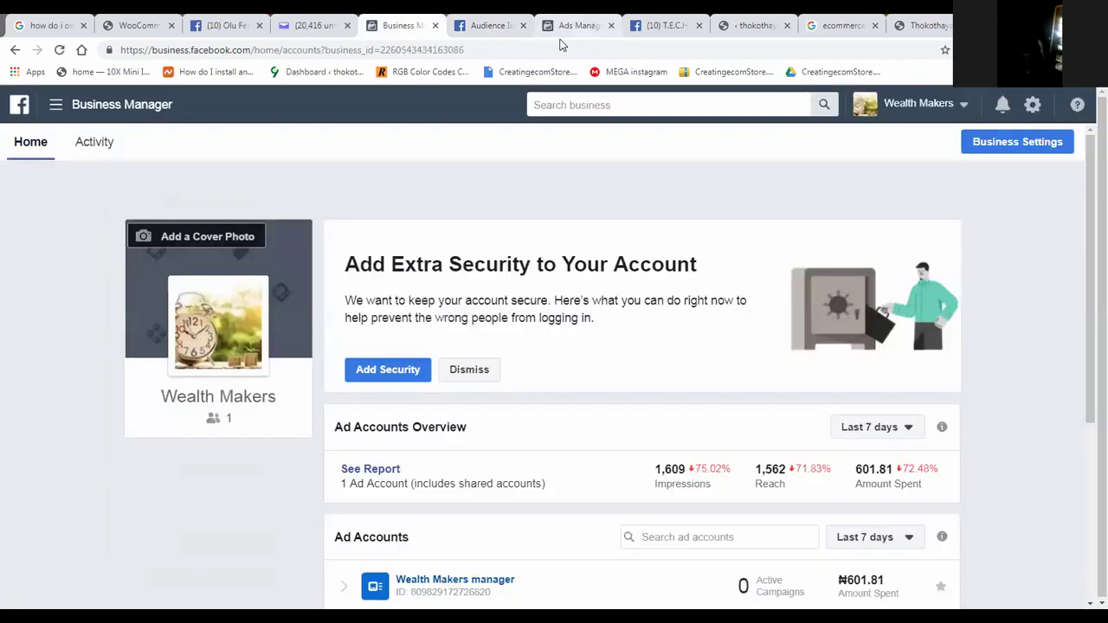
left_click(568, 26)
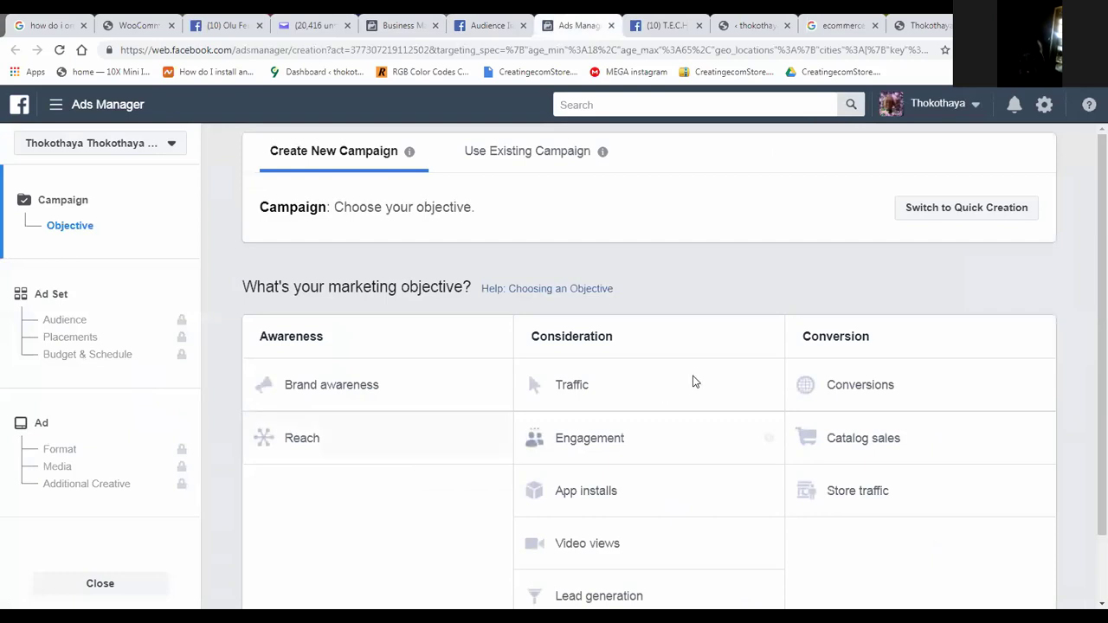
scroll(739, 358, "down", 2)
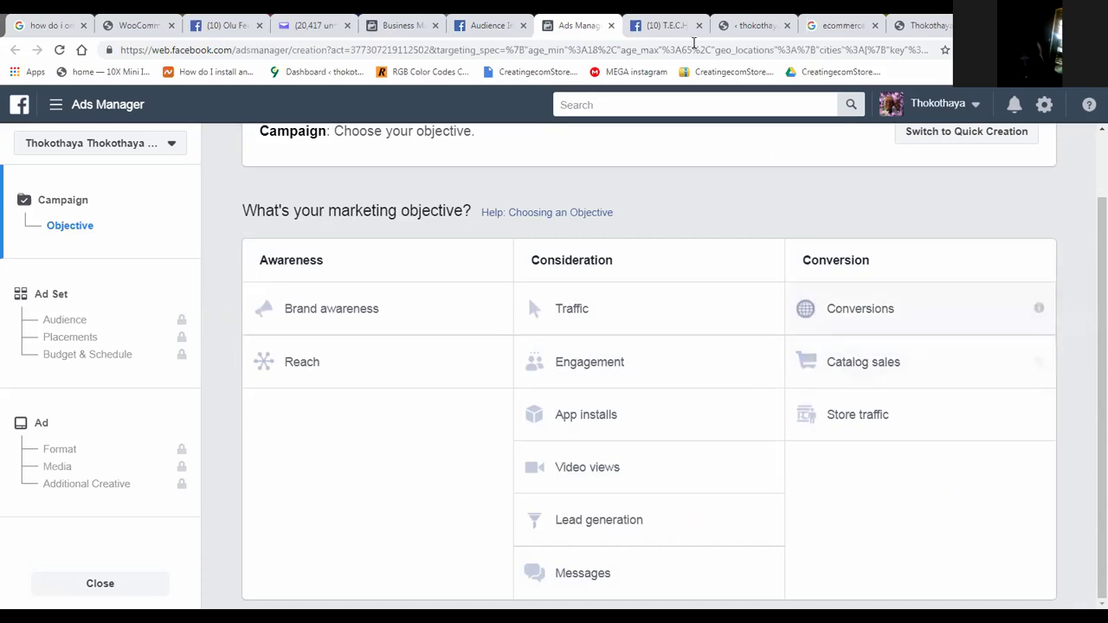
- Switch to the invisible screen protector sales page in InstaBuilder and open its preview
key("ctrl+Tab")
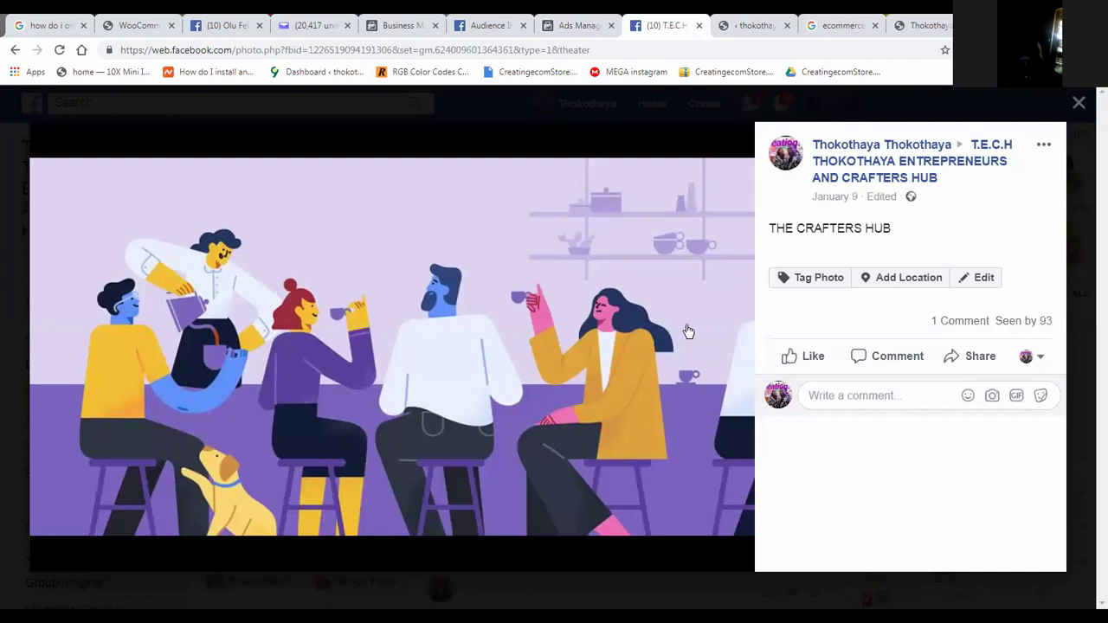
left_click(758, 33)
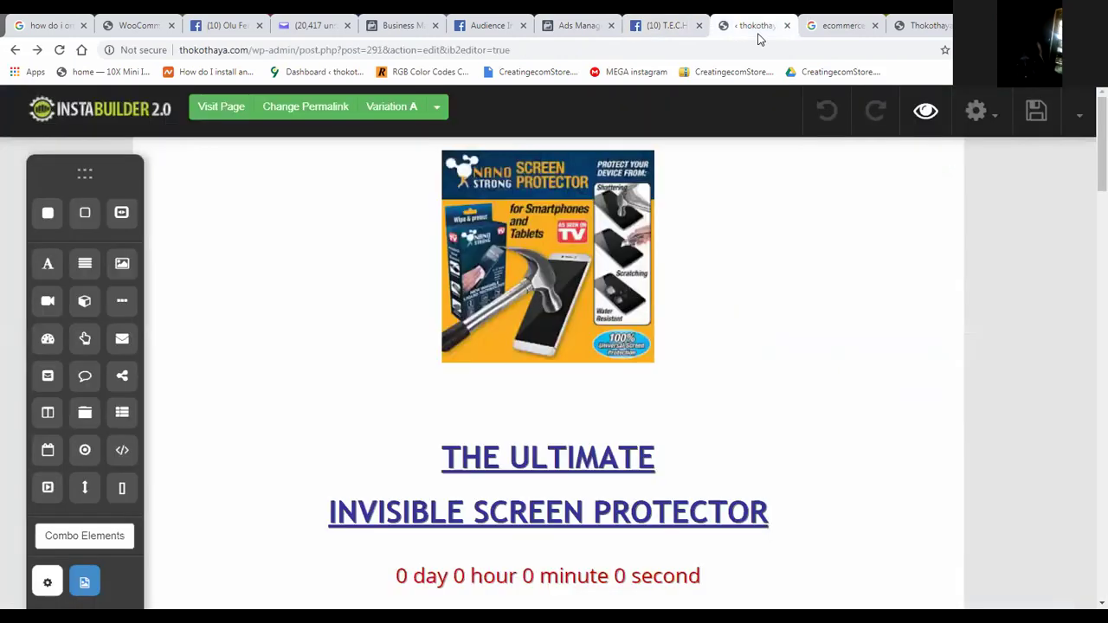
left_click(924, 117)
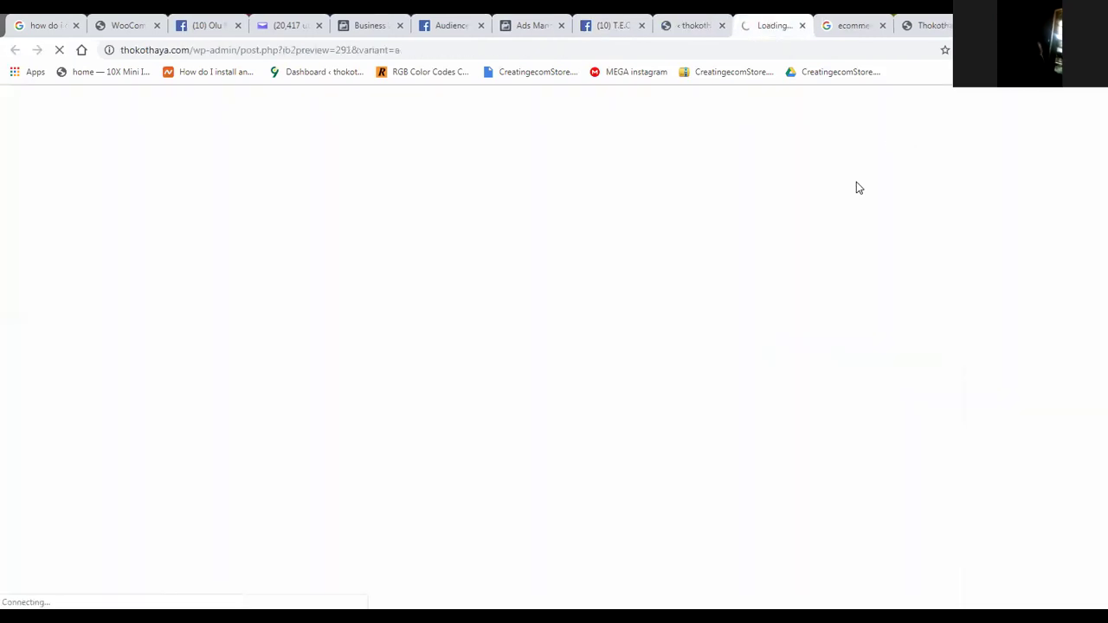
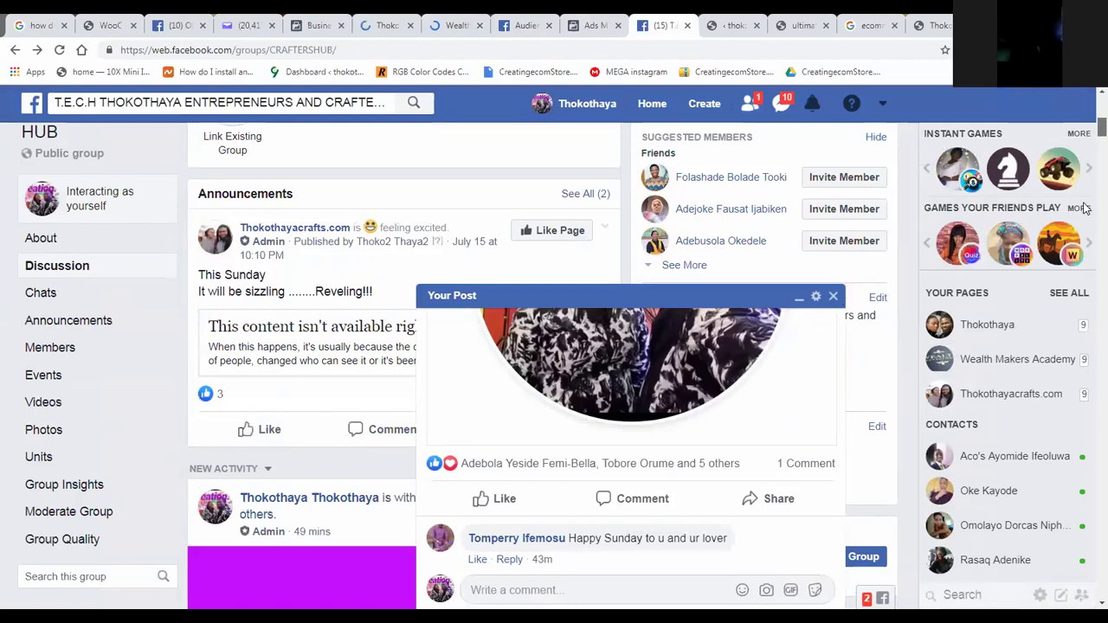
- Look through the crafters group page and open its upcoming event "Secret of the Easy Way to Paying Customer"
scroll(1089, 151, "down", 2)
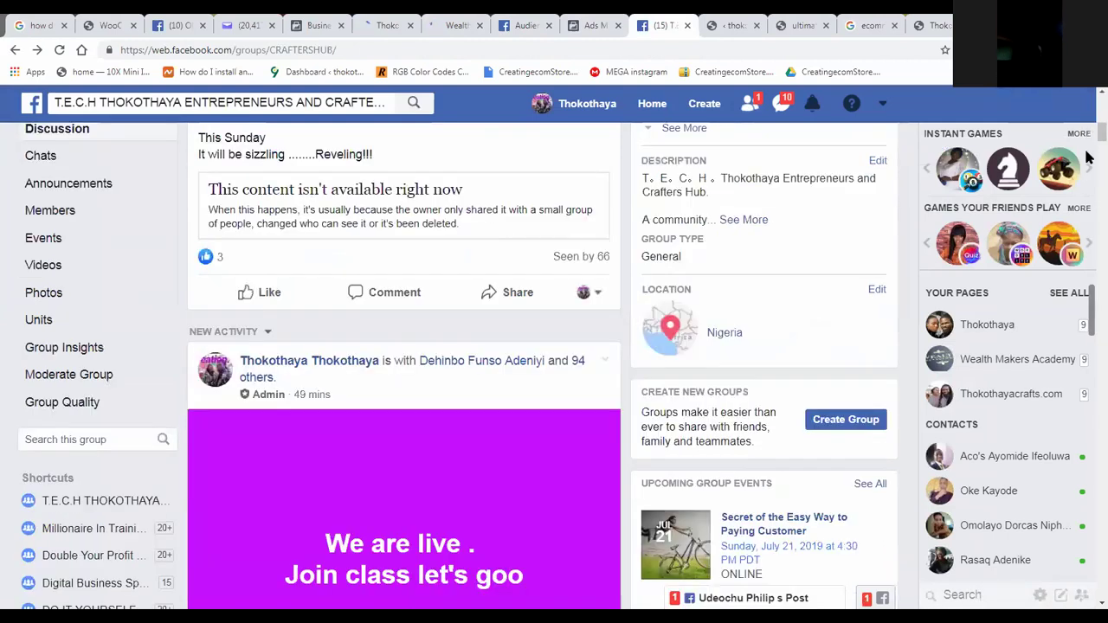
scroll(1089, 132, "down", 4)
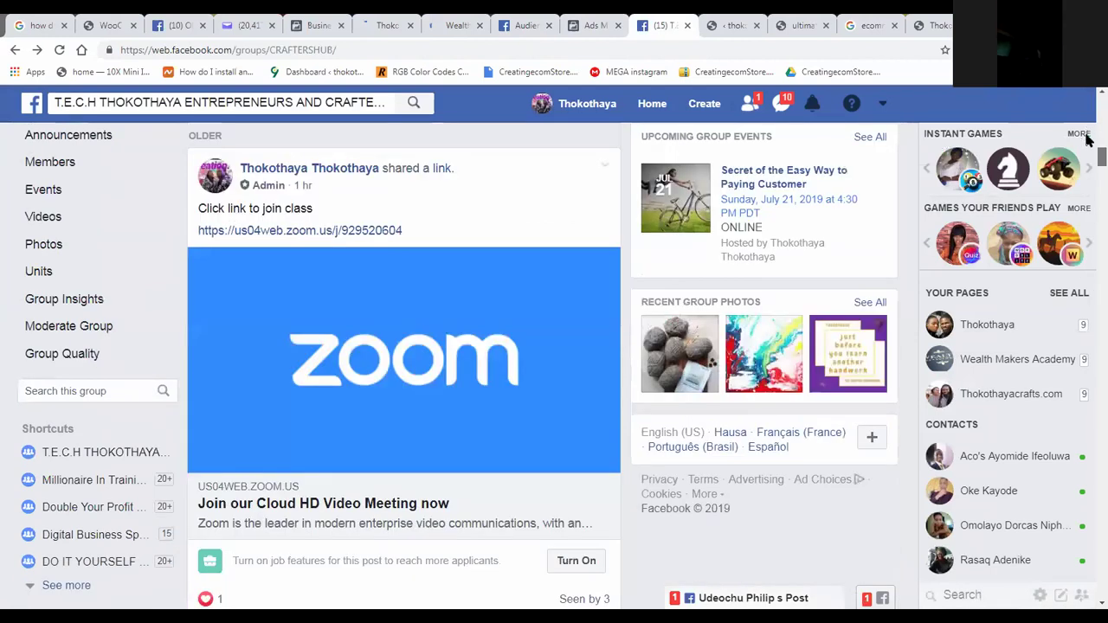
scroll(1089, 151, "up", 5)
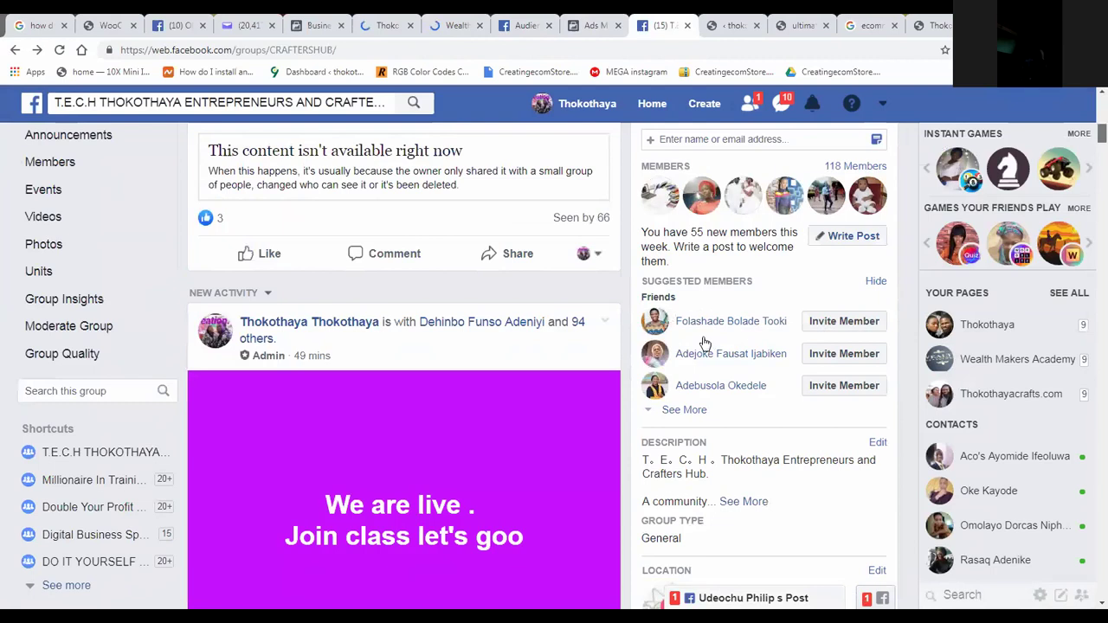
scroll(701, 338, "down", 5)
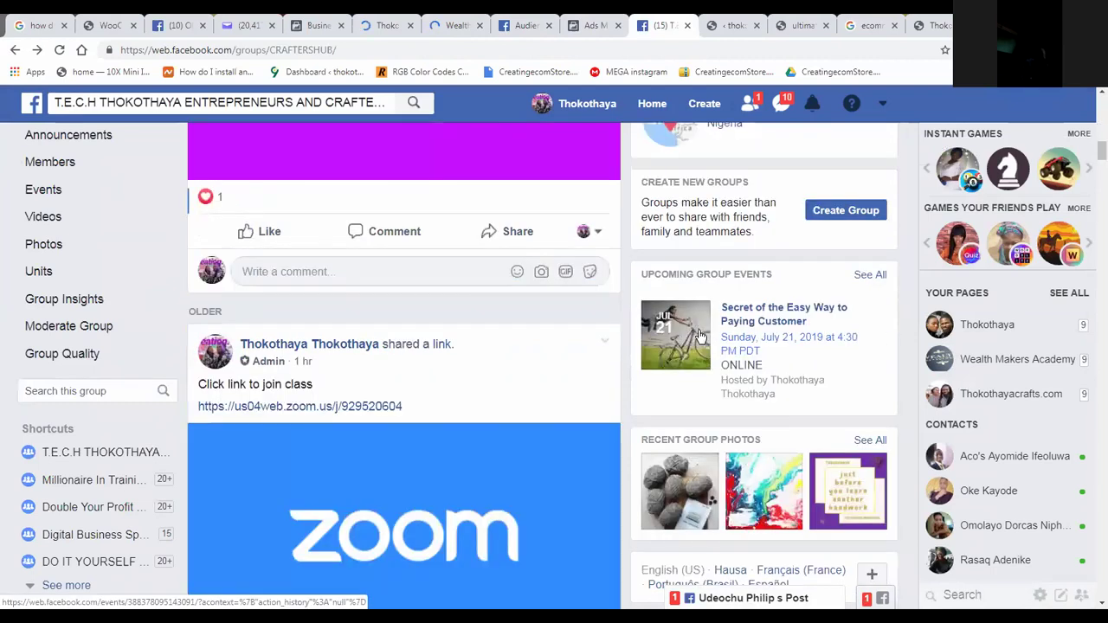
left_click(736, 322)
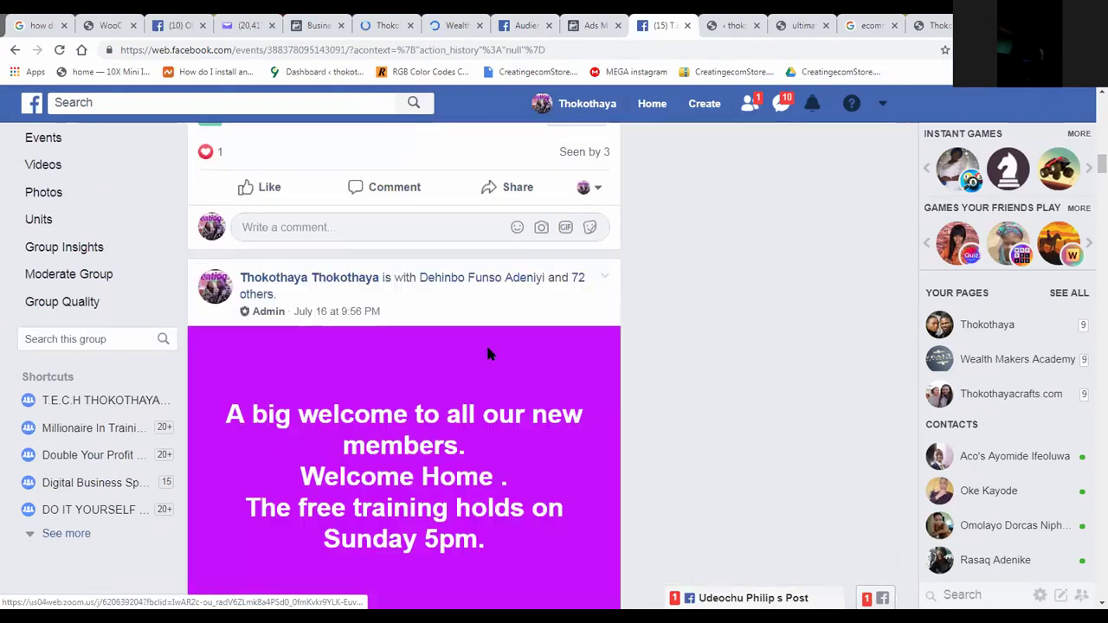
- Find the post announcing the "Secret of the Easy Way to Paying Customer" event in the group feed, open the event and look over its details
scroll(487, 355, "down", 4)
scroll(487, 363, "down", 3)
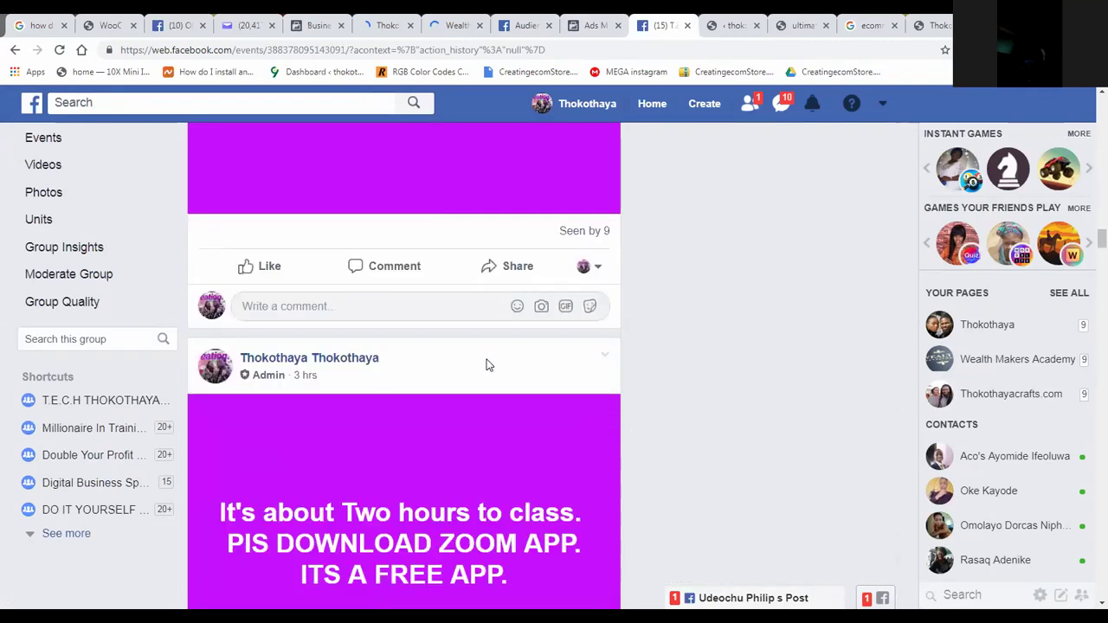
scroll(488, 366, "down", 5)
scroll(487, 367, "down", 5)
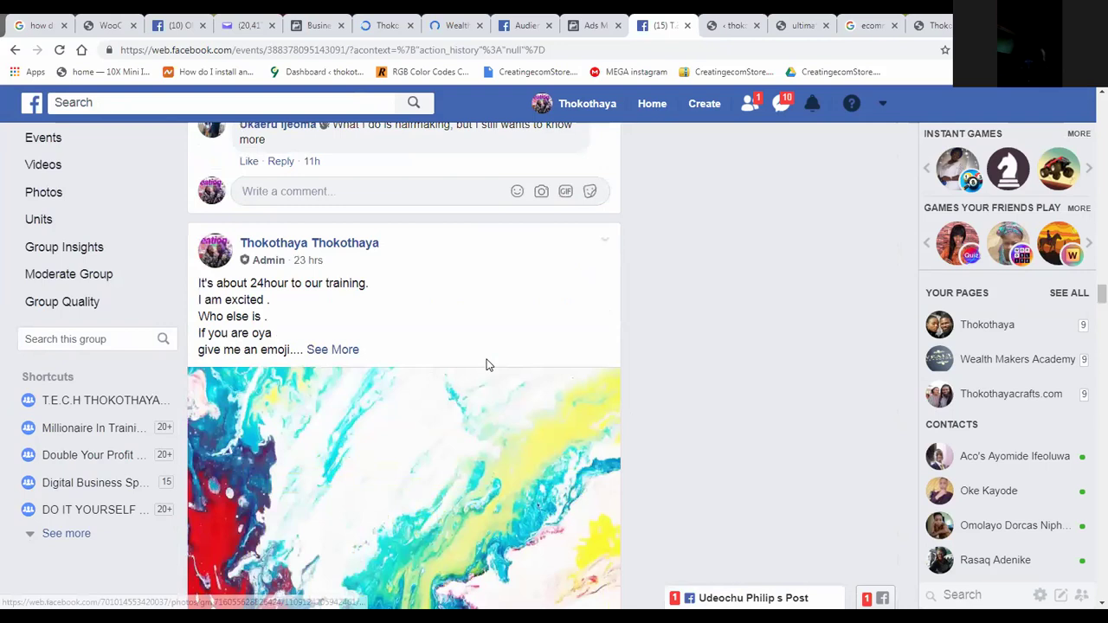
scroll(485, 368, "down", 5)
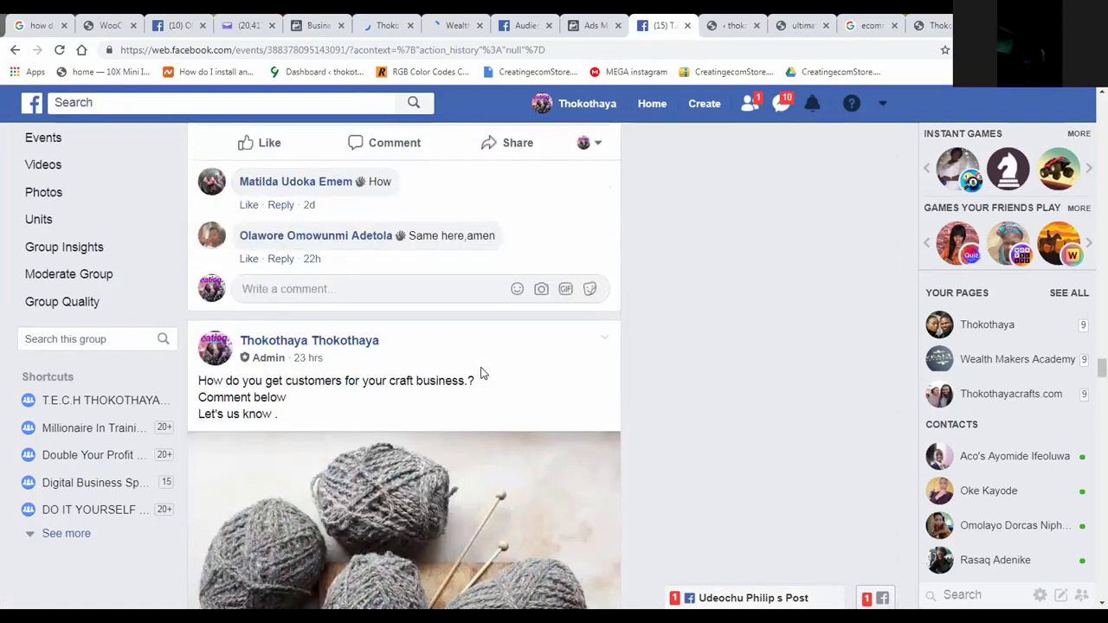
scroll(482, 374, "down", 5)
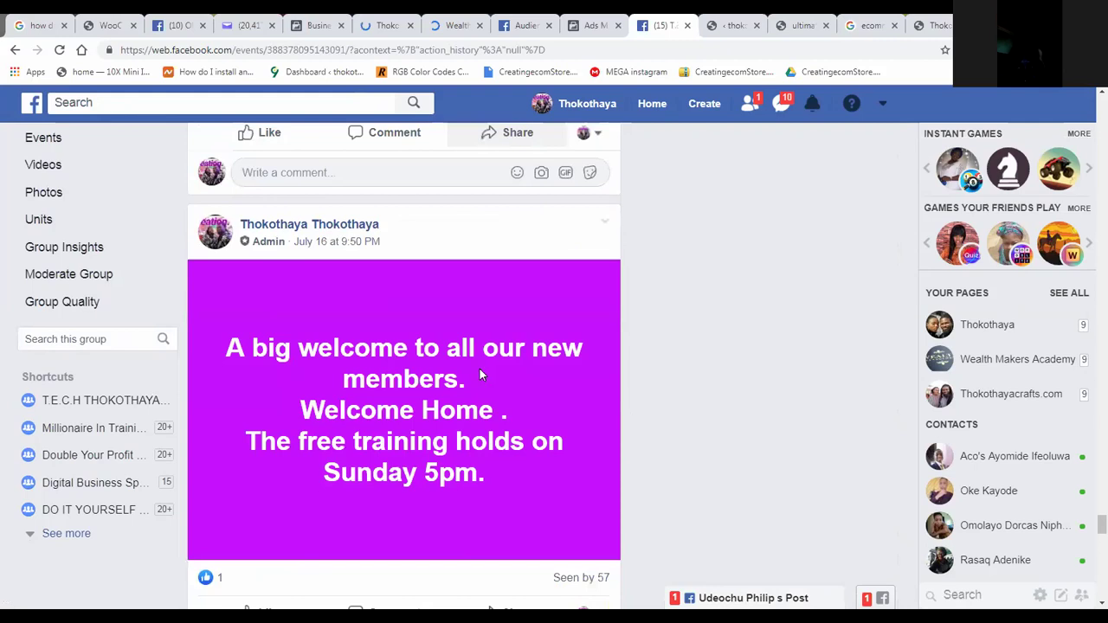
scroll(483, 374, "down", 5)
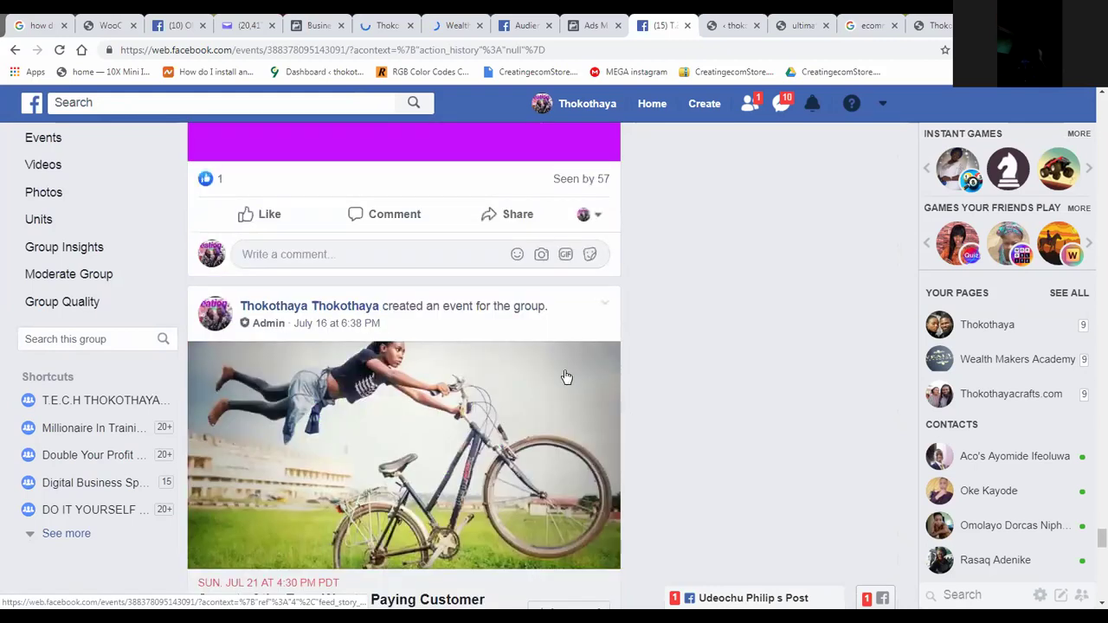
scroll(685, 378, "down", 1)
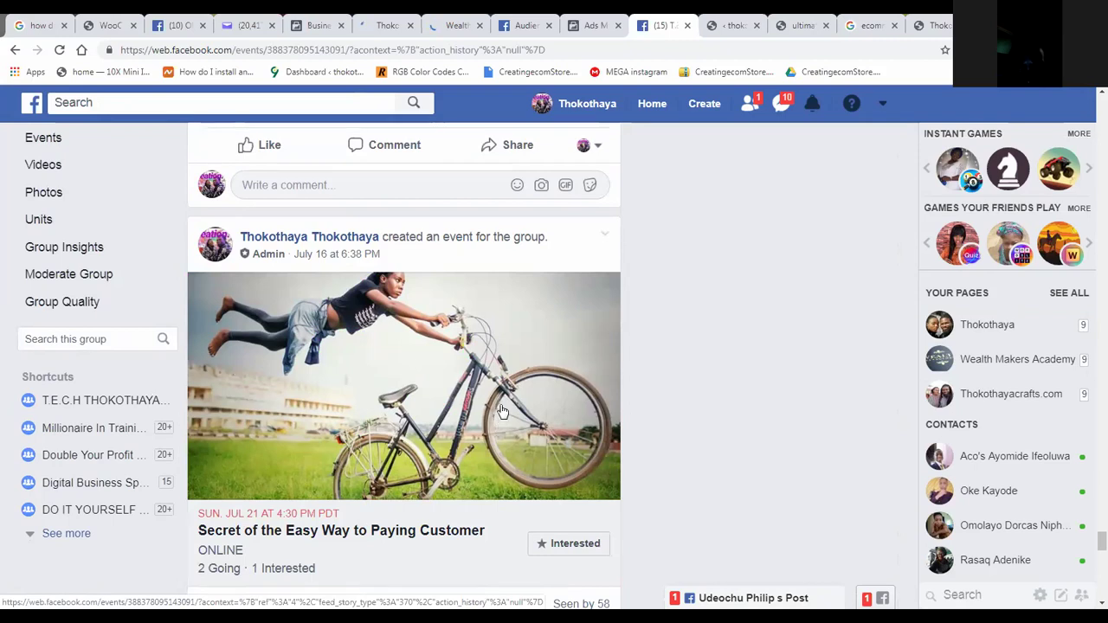
left_click(530, 389)
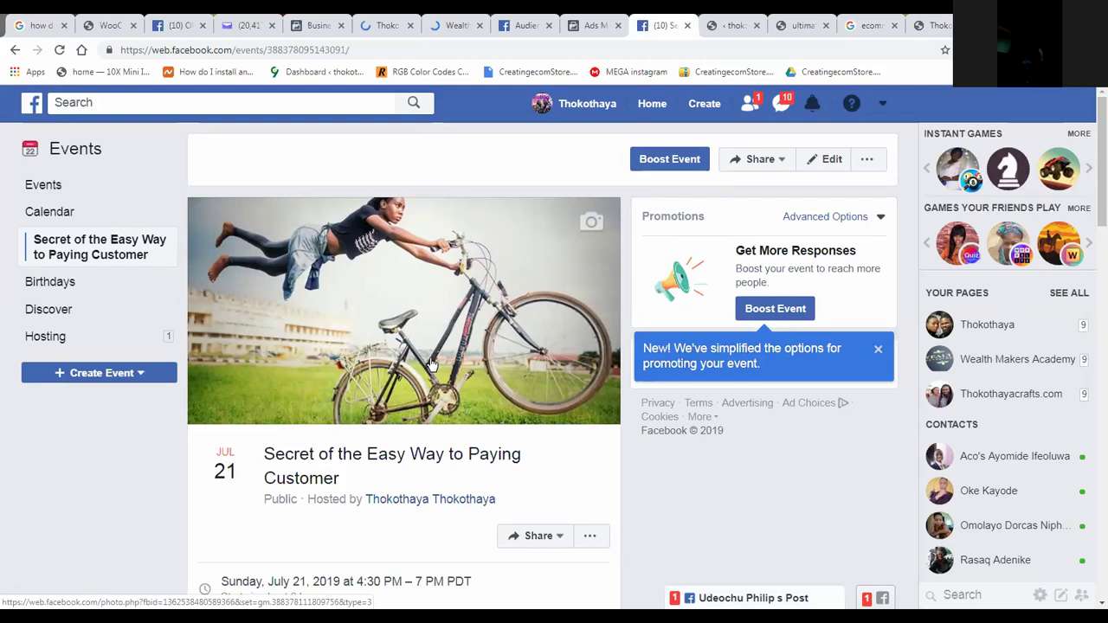
scroll(434, 383, "down", 5)
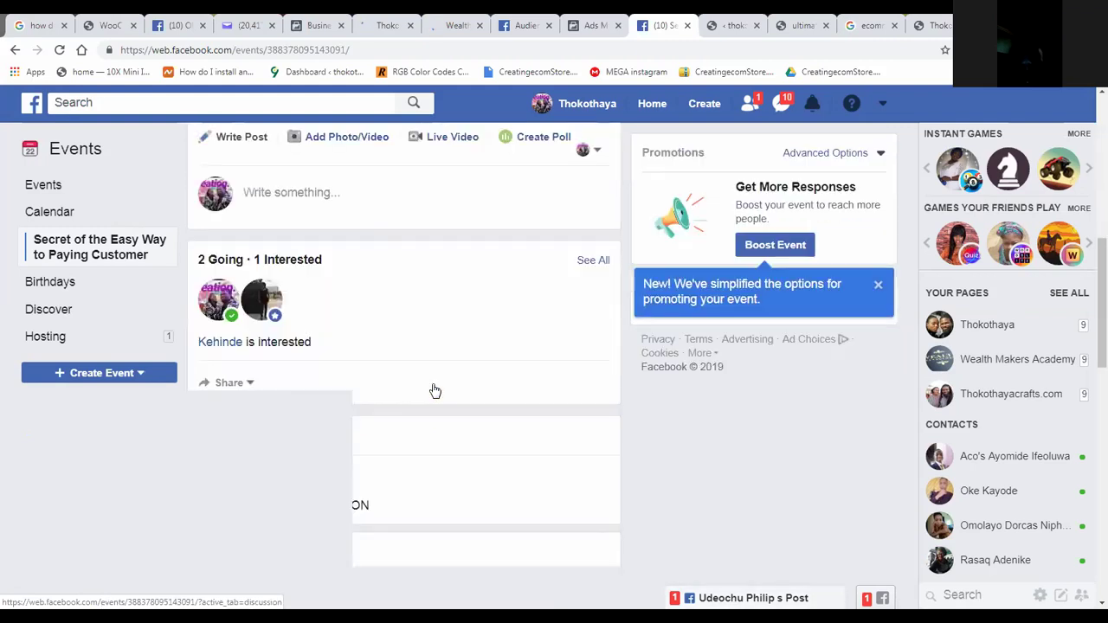
scroll(433, 384, "up", 5)
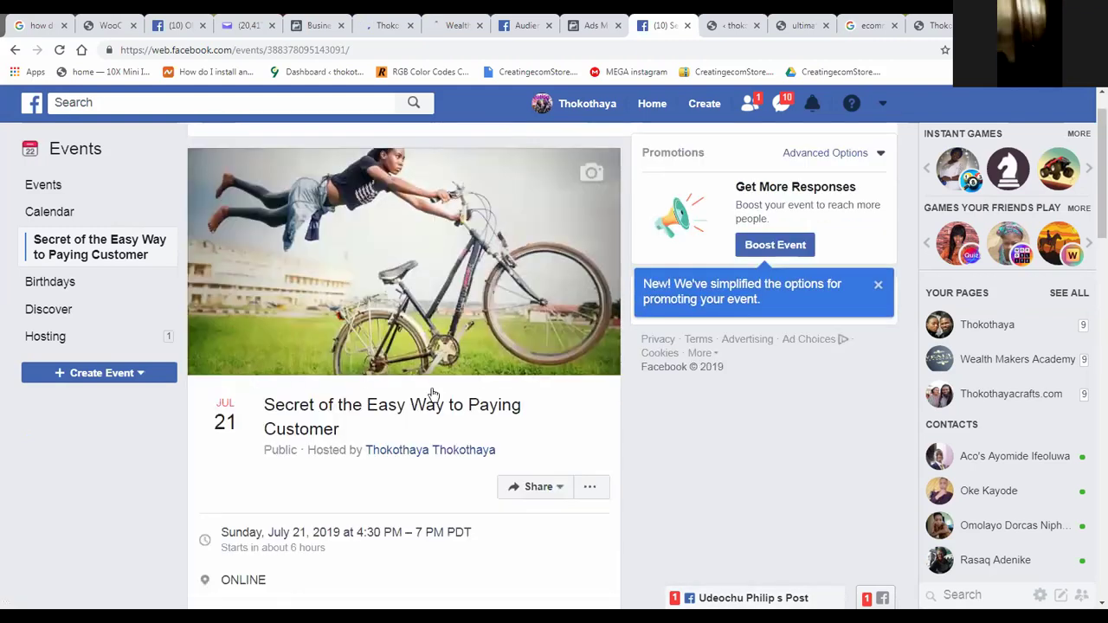
scroll(434, 394, "up", 1)
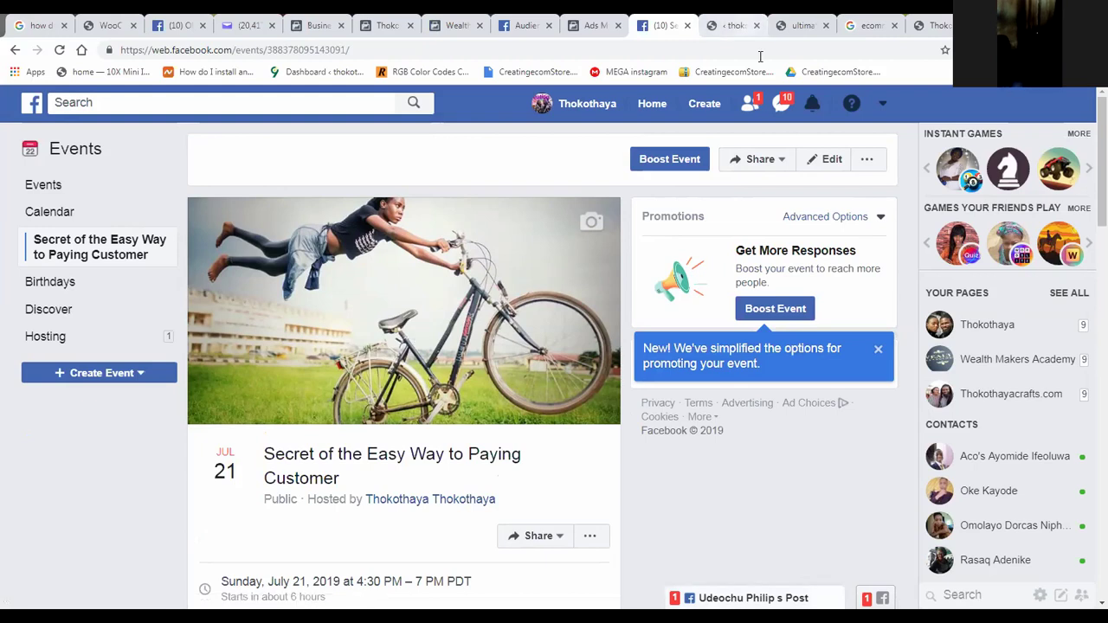
- Switch to the Thokothaya and Wealth Makers Academy Facebook pages and look over each one
left_click(734, 25)
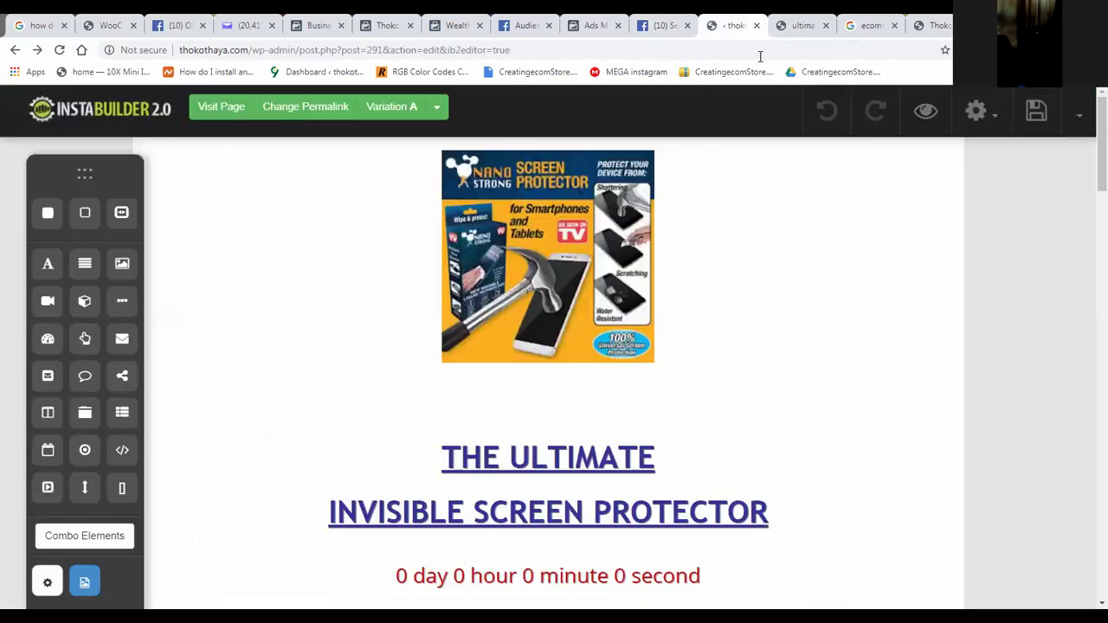
left_click(394, 35)
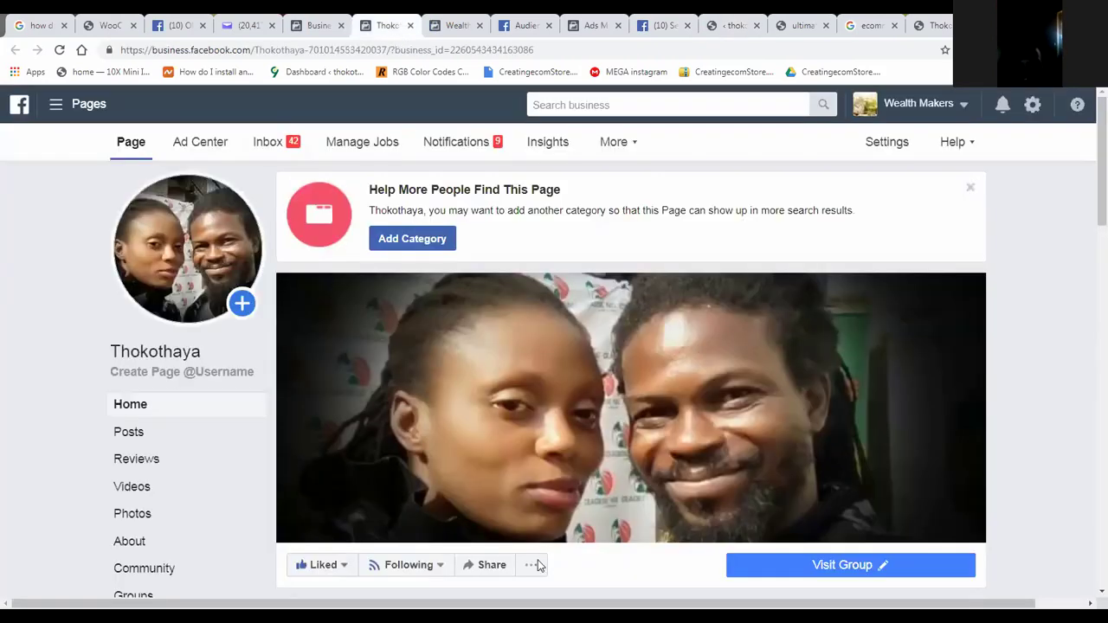
scroll(531, 519, "down", 4)
scroll(616, 364, "up", 4)
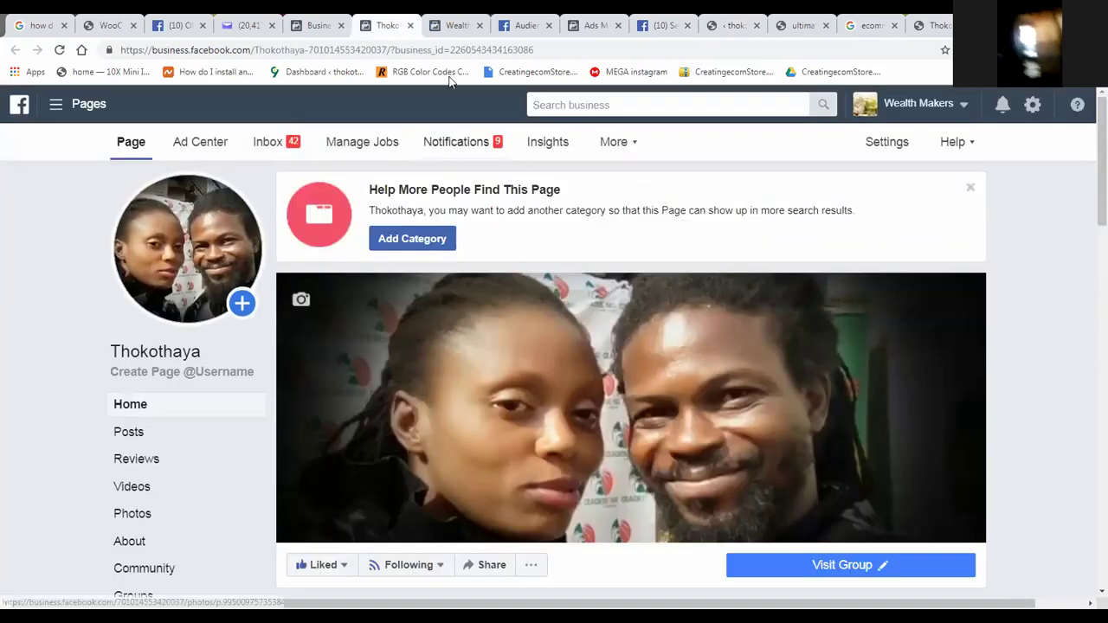
left_click(441, 29)
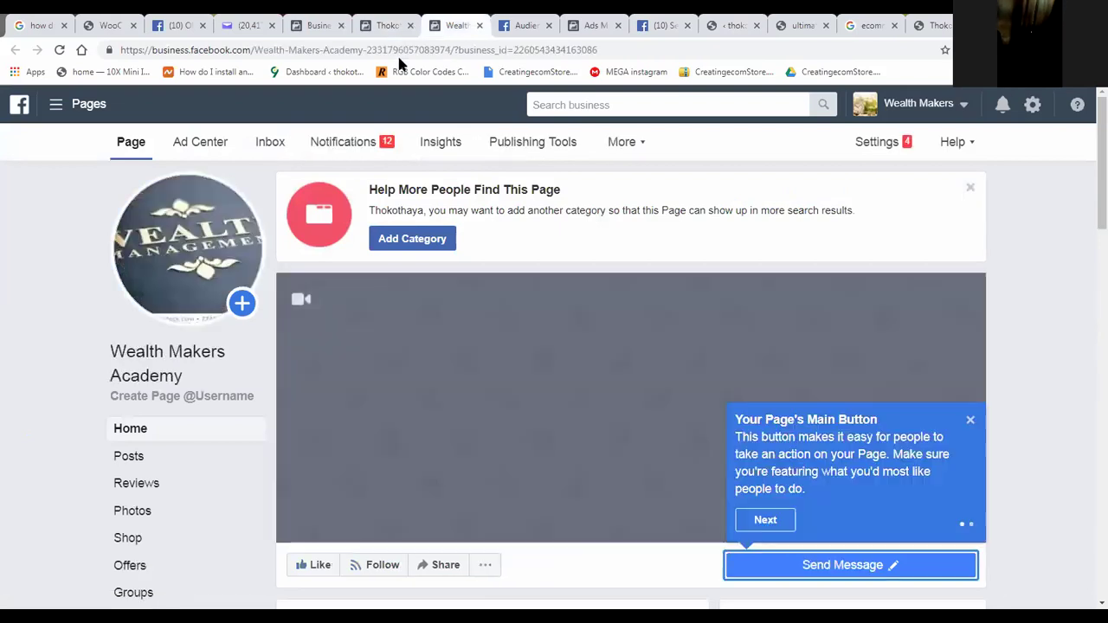
scroll(660, 535, "down", 1)
scroll(294, 44, "up", 1)
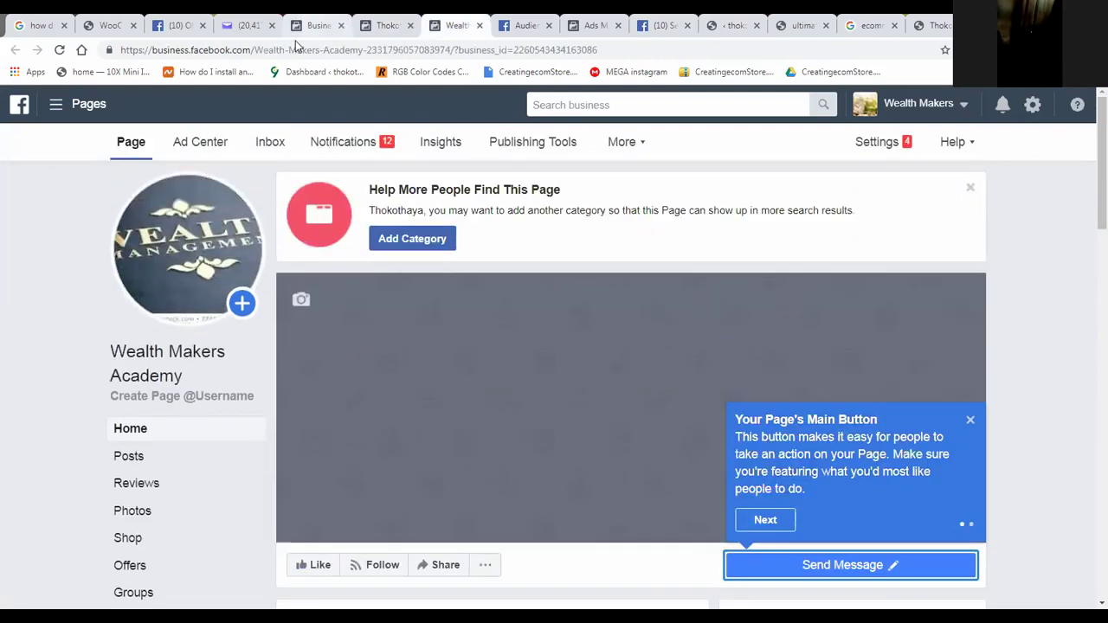
- Switch to Business Manager and open Ads Manager from there
left_click(311, 26)
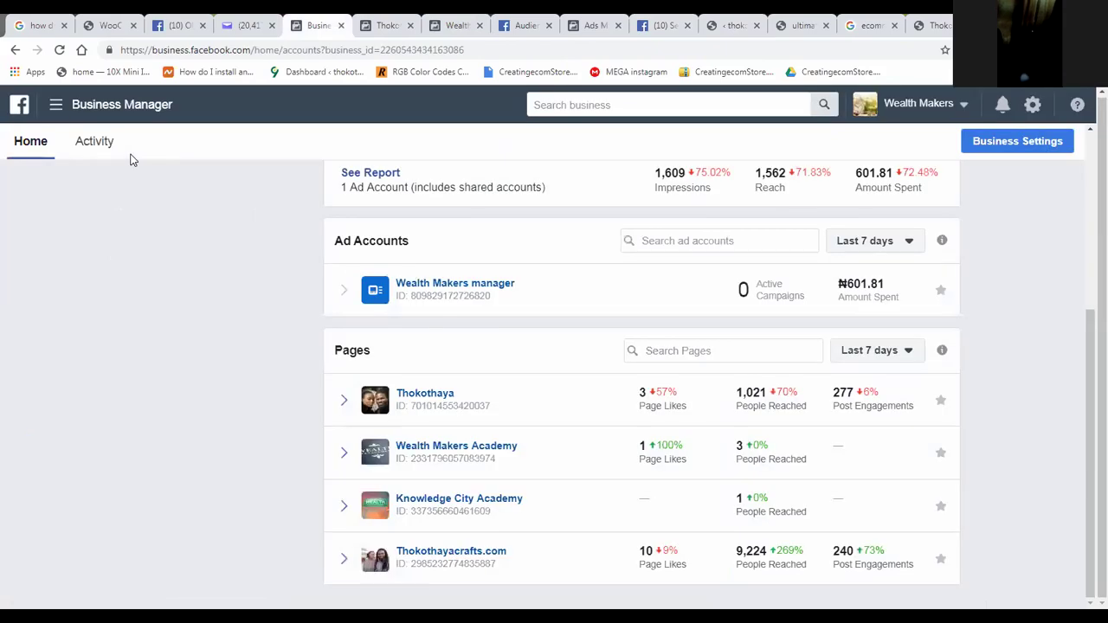
left_click(56, 107)
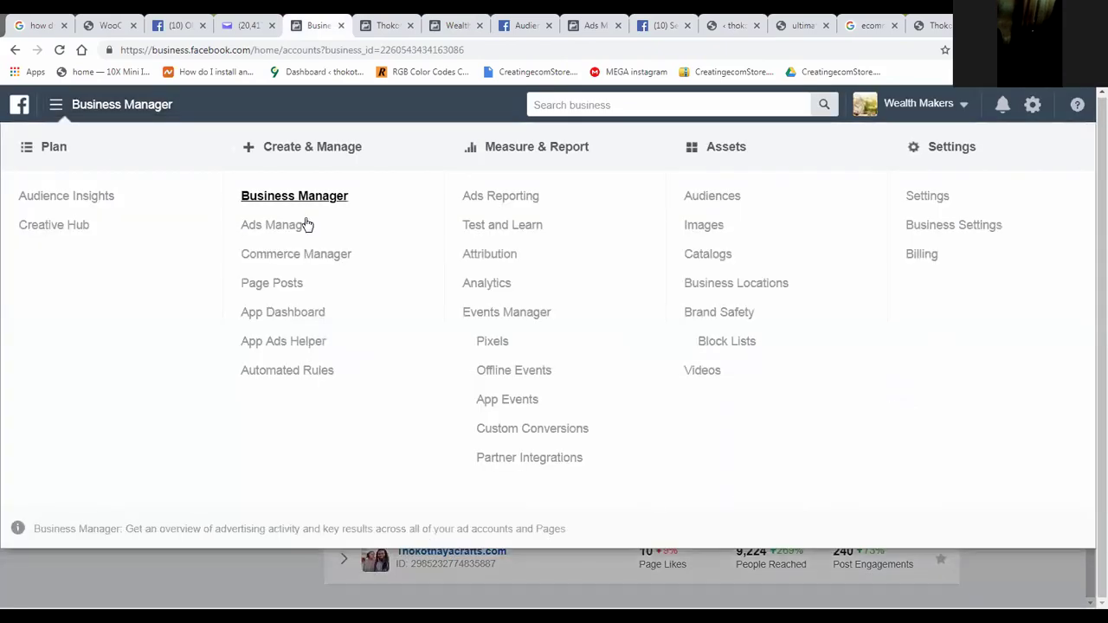
left_click(308, 226)
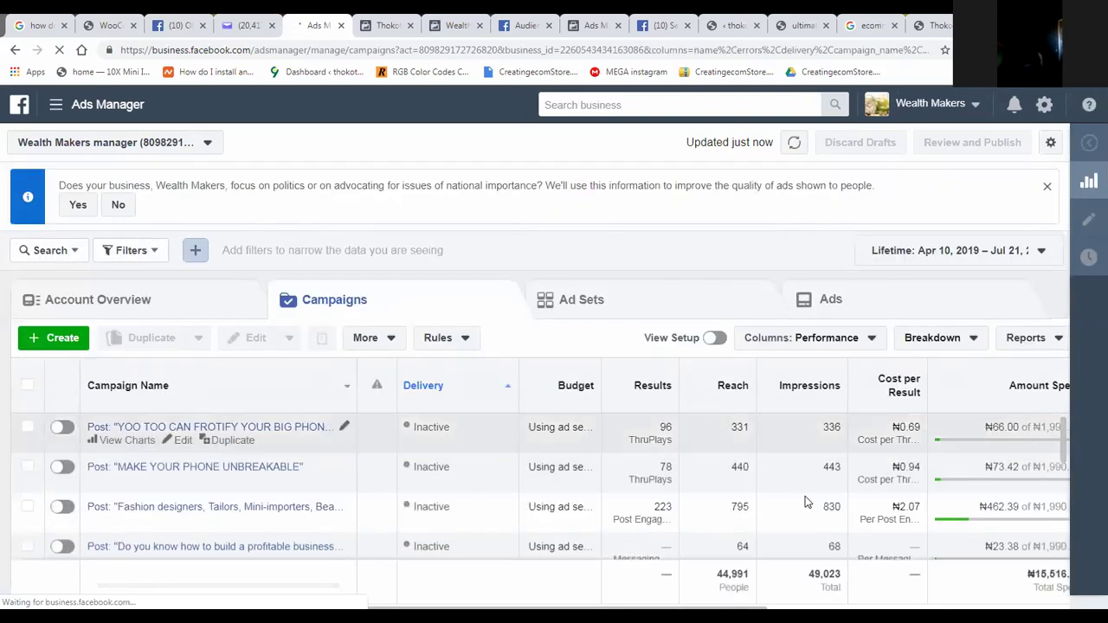
- Look through the campaigns list and examine each campaign's results and cost per result
scroll(313, 429, "down", 2)
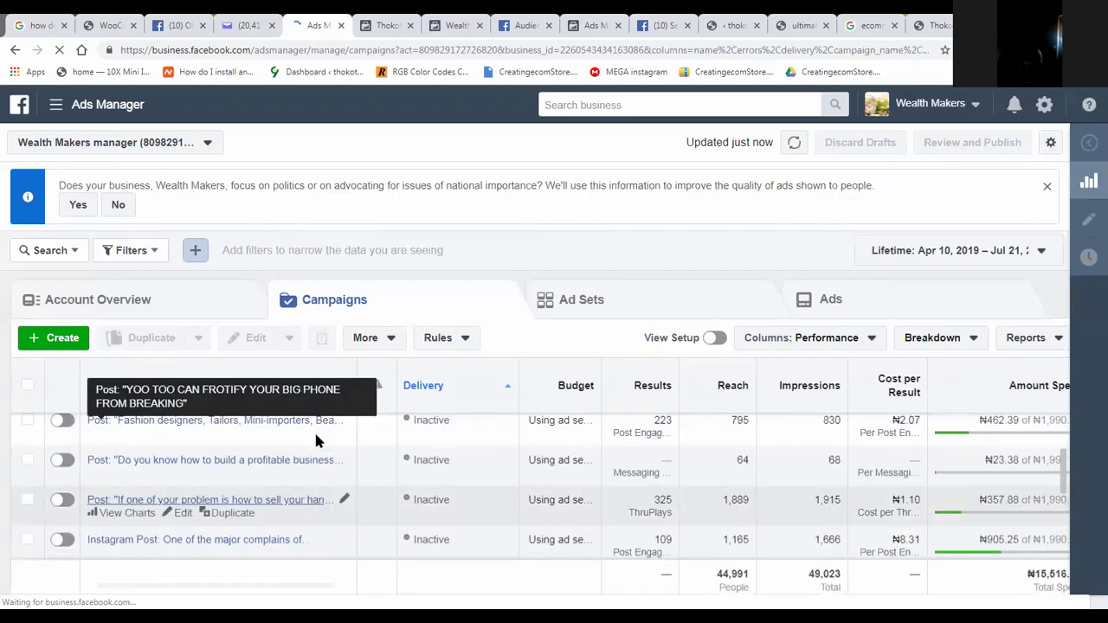
scroll(602, 449, "down", 3)
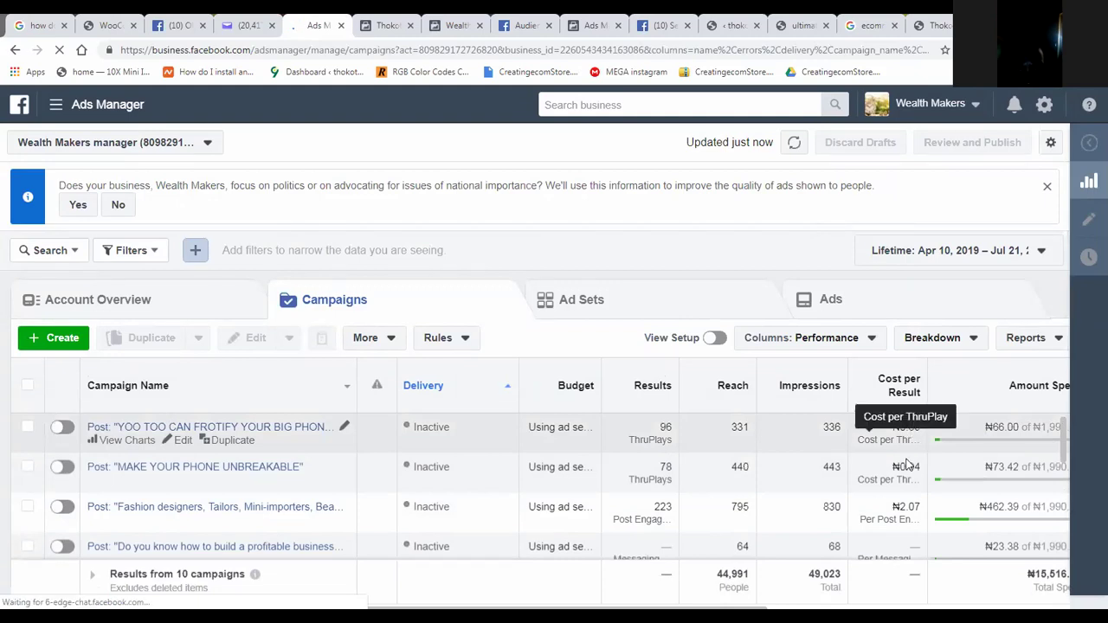
scroll(921, 517, "down", 2)
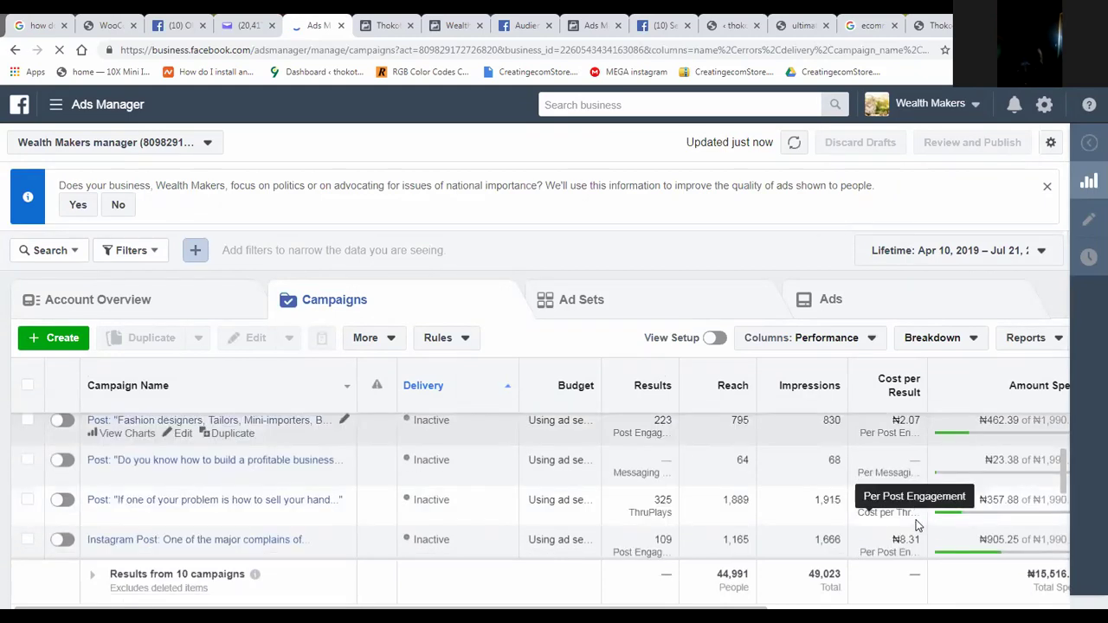
scroll(915, 528, "down", 3)
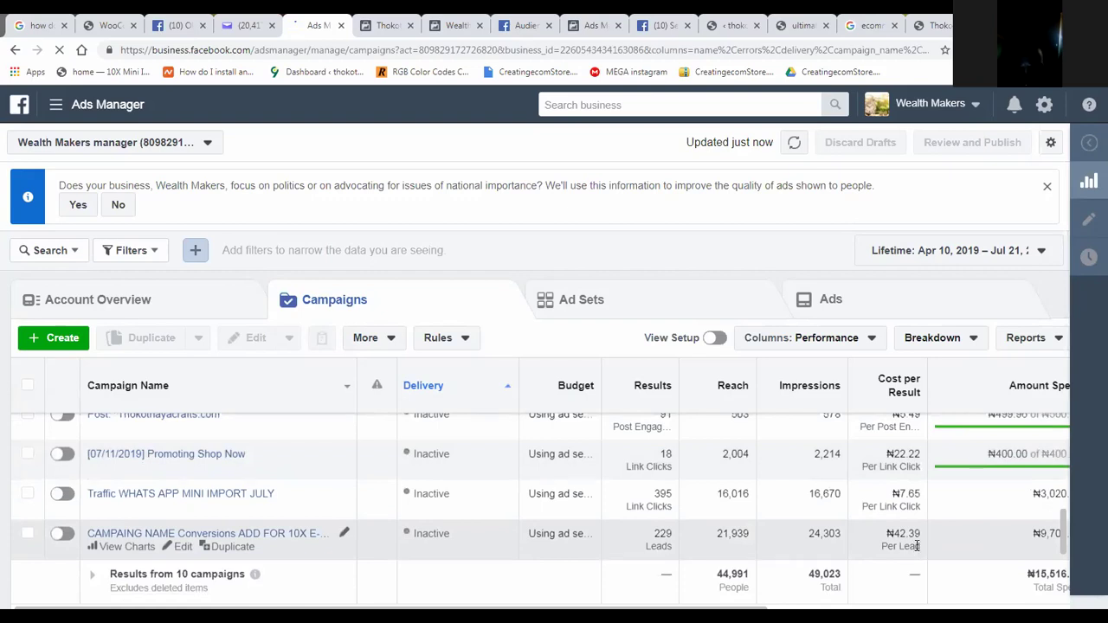
scroll(897, 507, "up", 3)
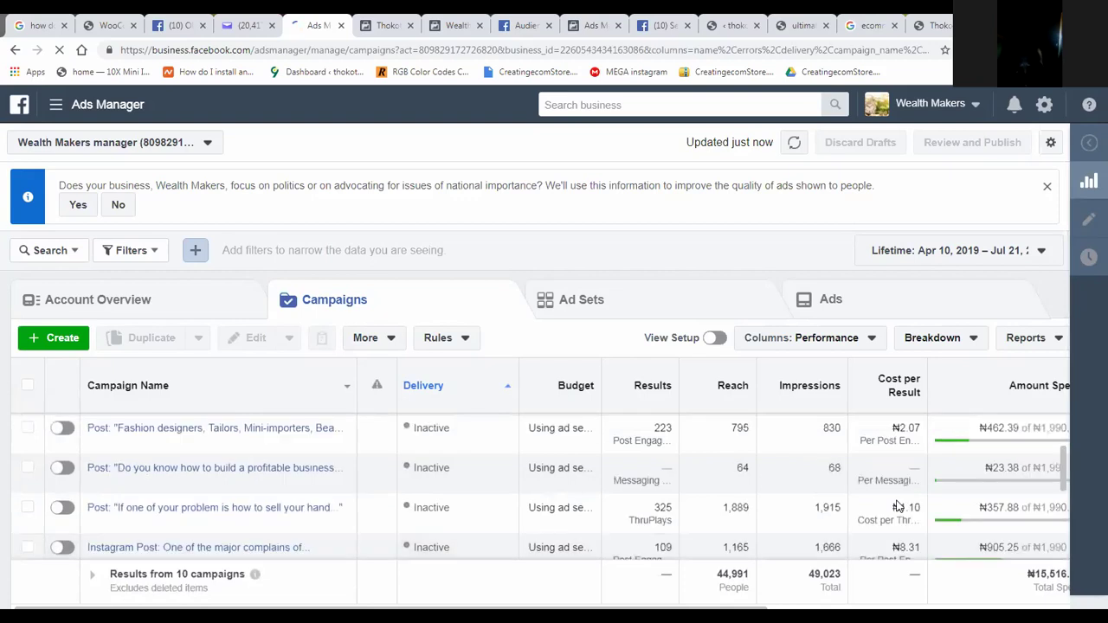
scroll(898, 506, "up", 2)
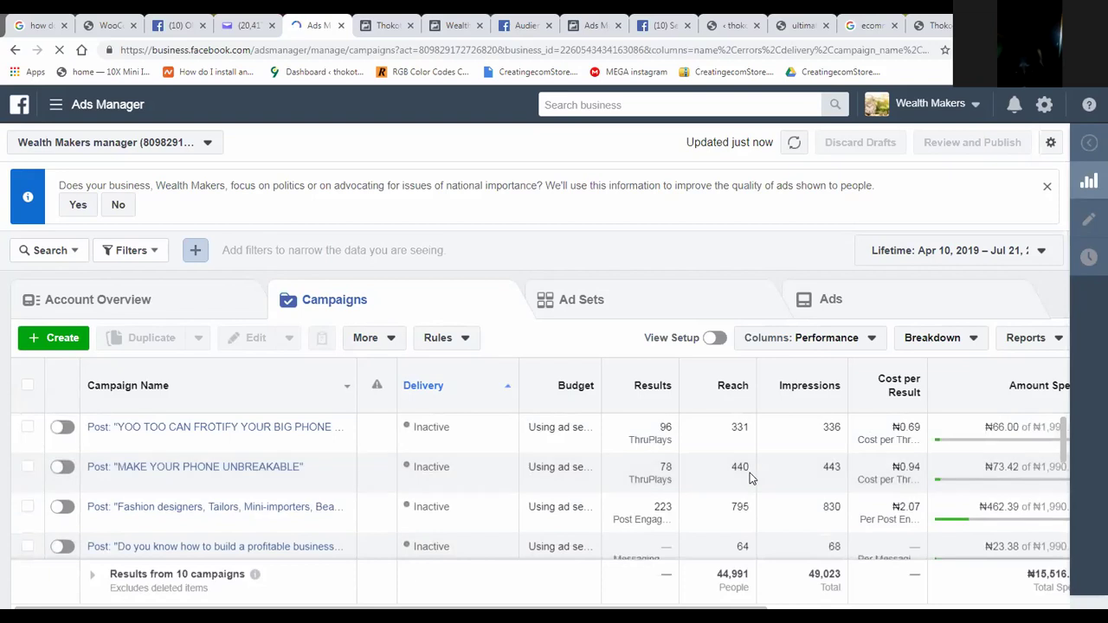
- Compare the reach of the individual campaigns in the list
scroll(750, 473, "down", 1)
scroll(750, 473, "up", 1)
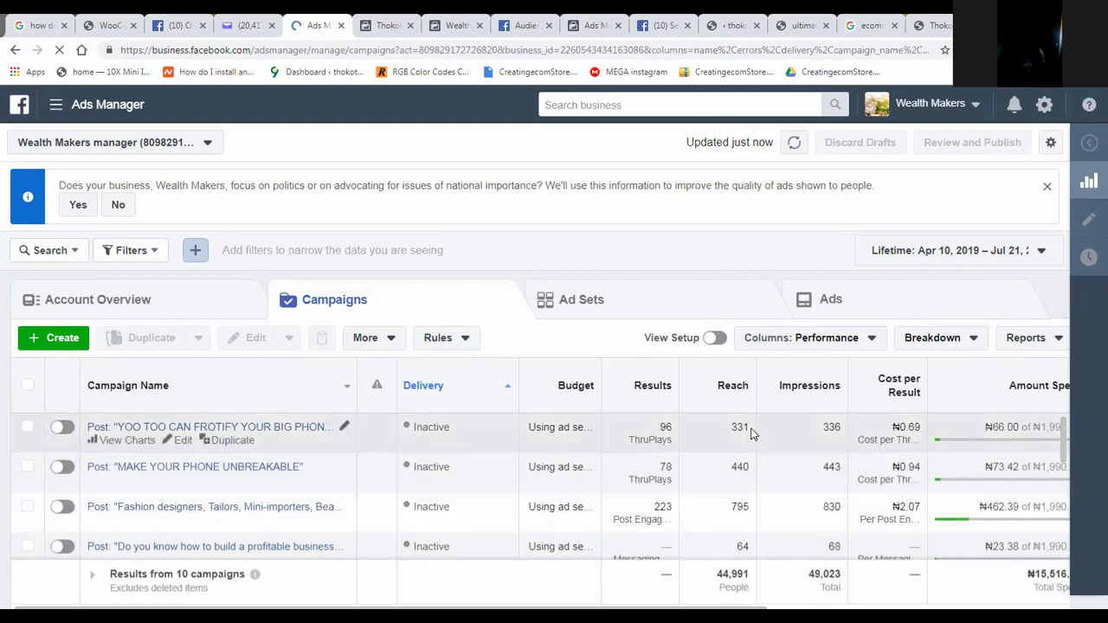
scroll(749, 434, "down", 3)
scroll(738, 463, "up", 2)
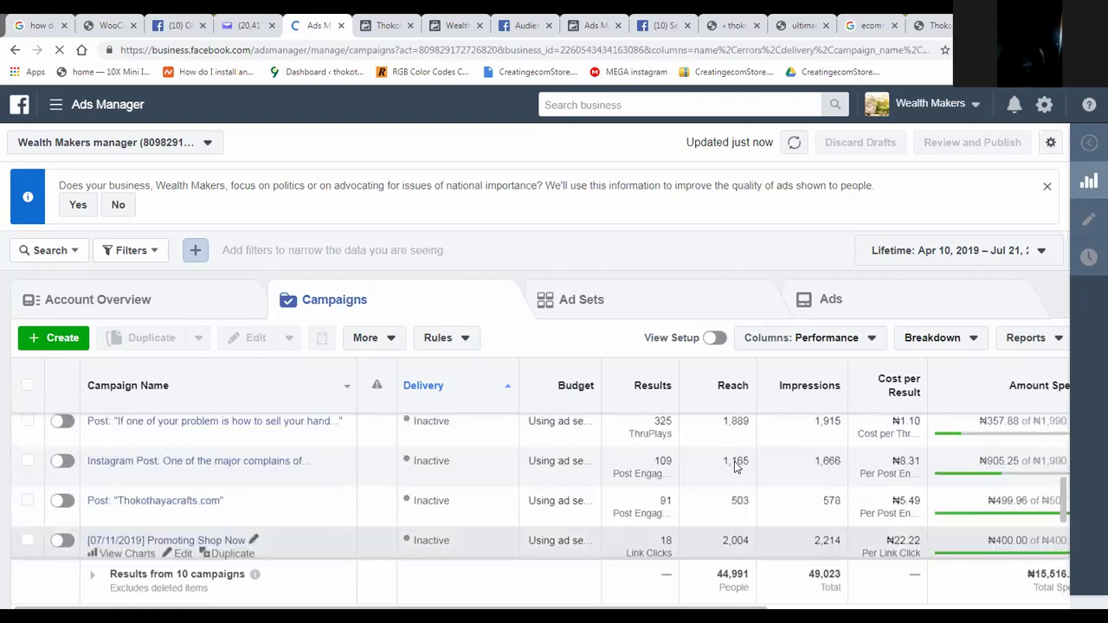
scroll(736, 464, "up", 2)
scroll(567, 433, "up", 2)
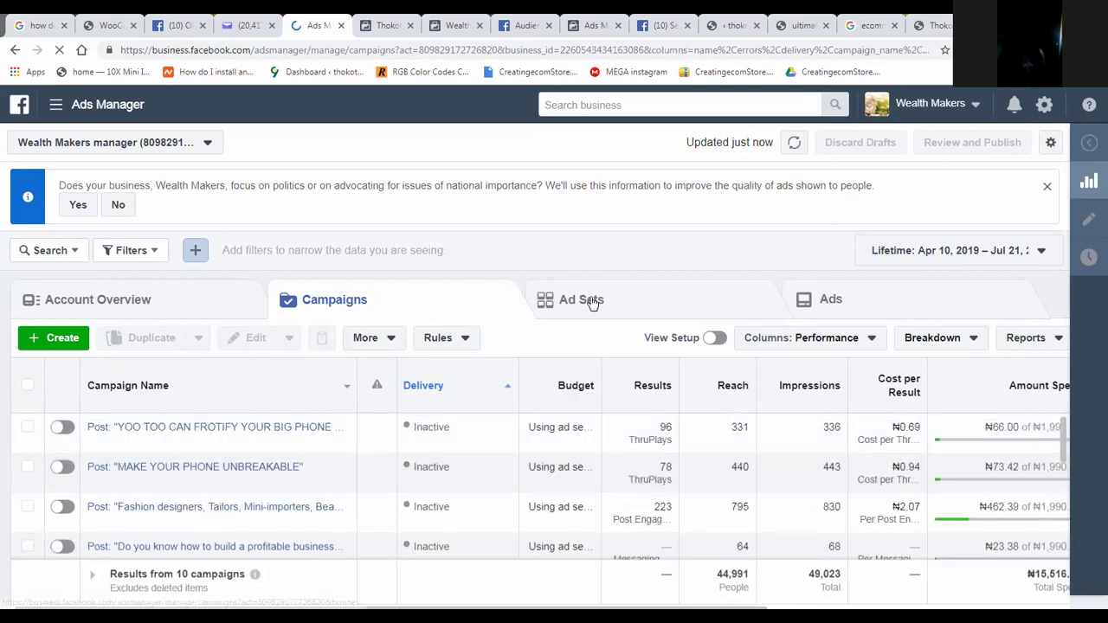
- View the account's ads, return to the campaigns and show the ad sets
left_click(933, 300)
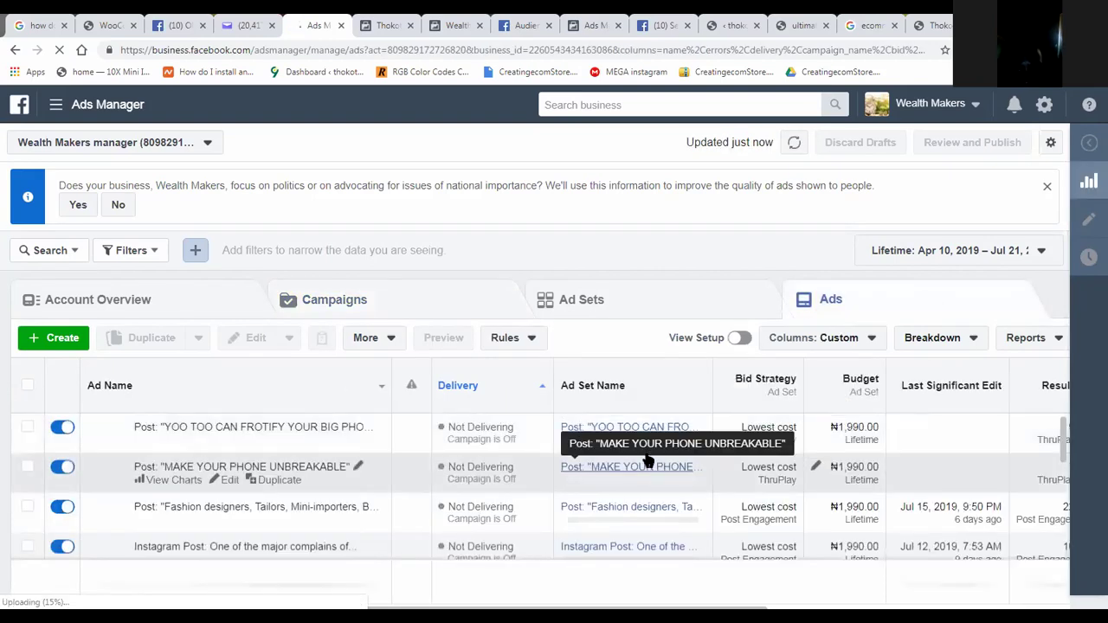
left_click(439, 293)
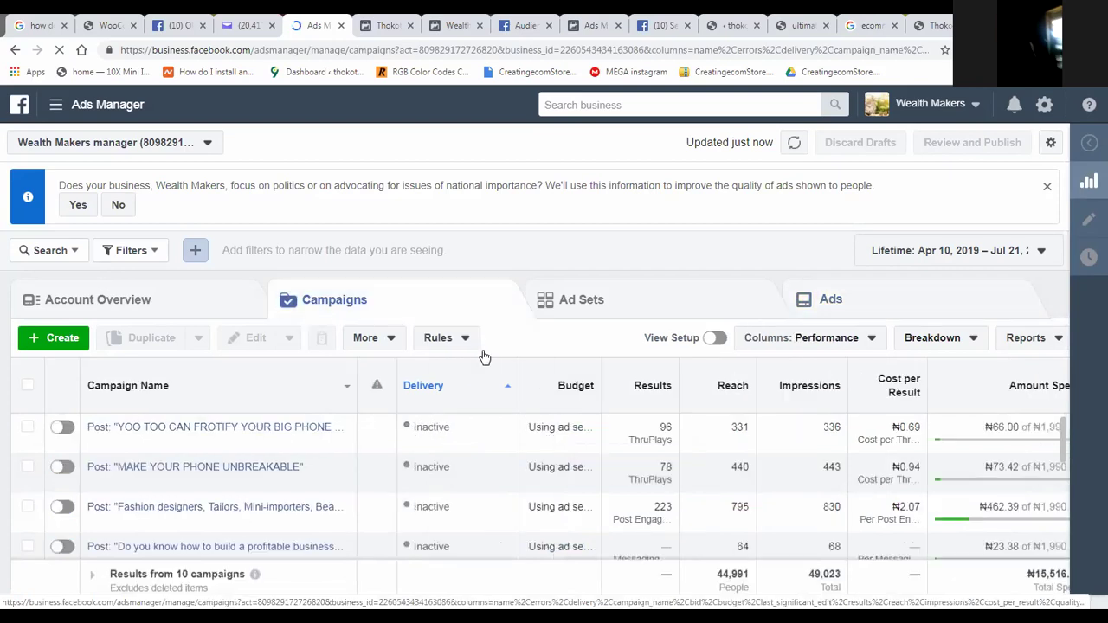
left_click(643, 298)
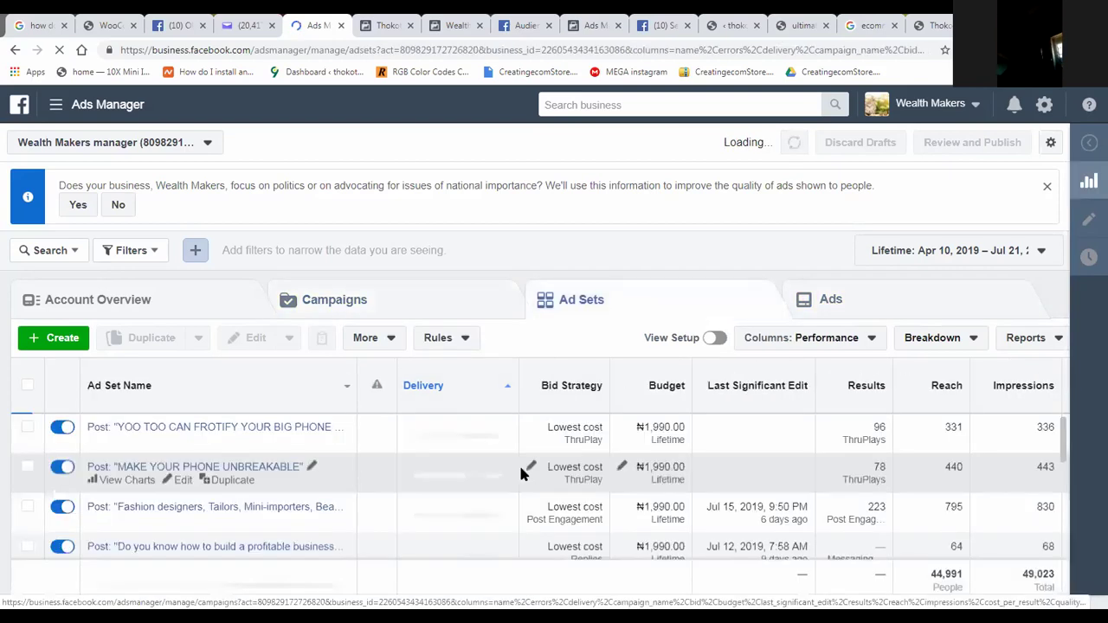
- Look through the ad sets' budgets and results, and examine the delivery status, bid strategy and budget of the account's ads
scroll(665, 496, "down", 3)
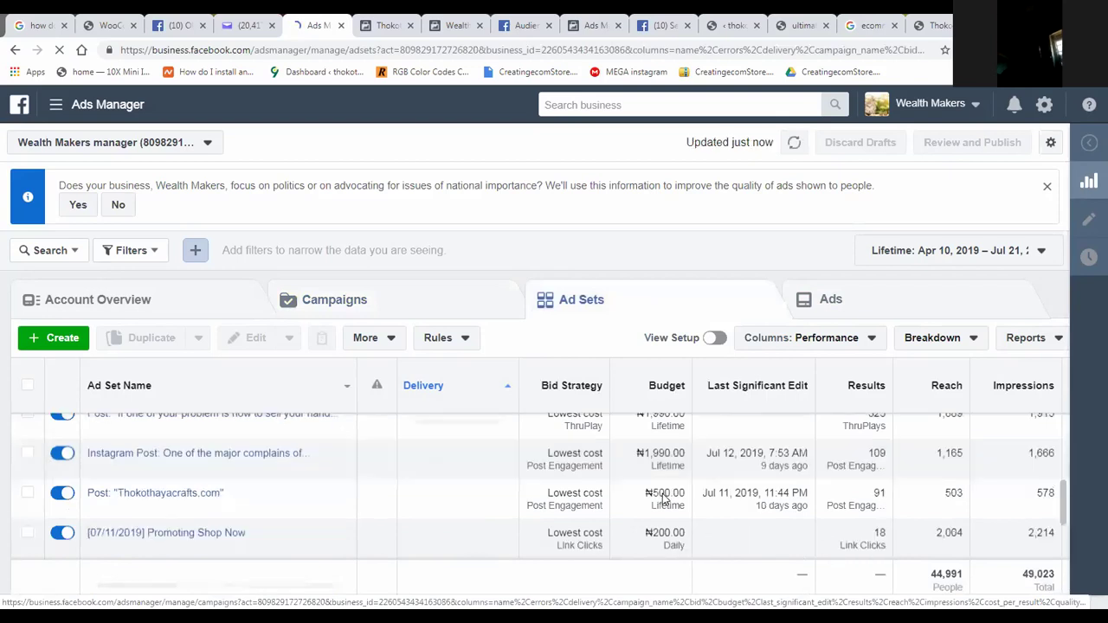
left_click(875, 307)
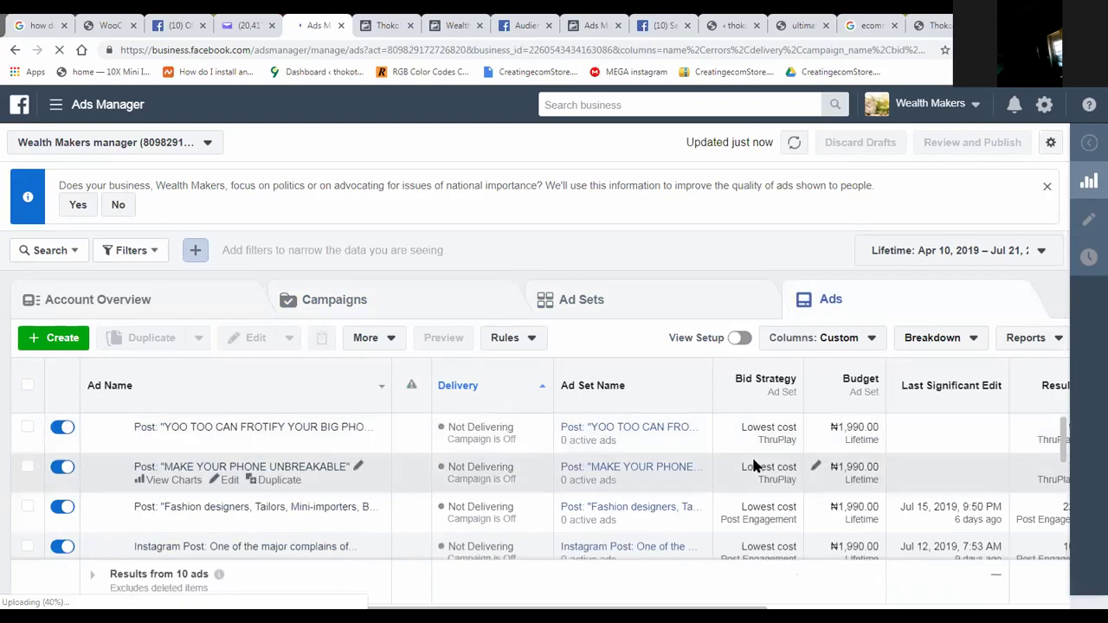
scroll(755, 461, "down", 2)
scroll(754, 466, "down", 3)
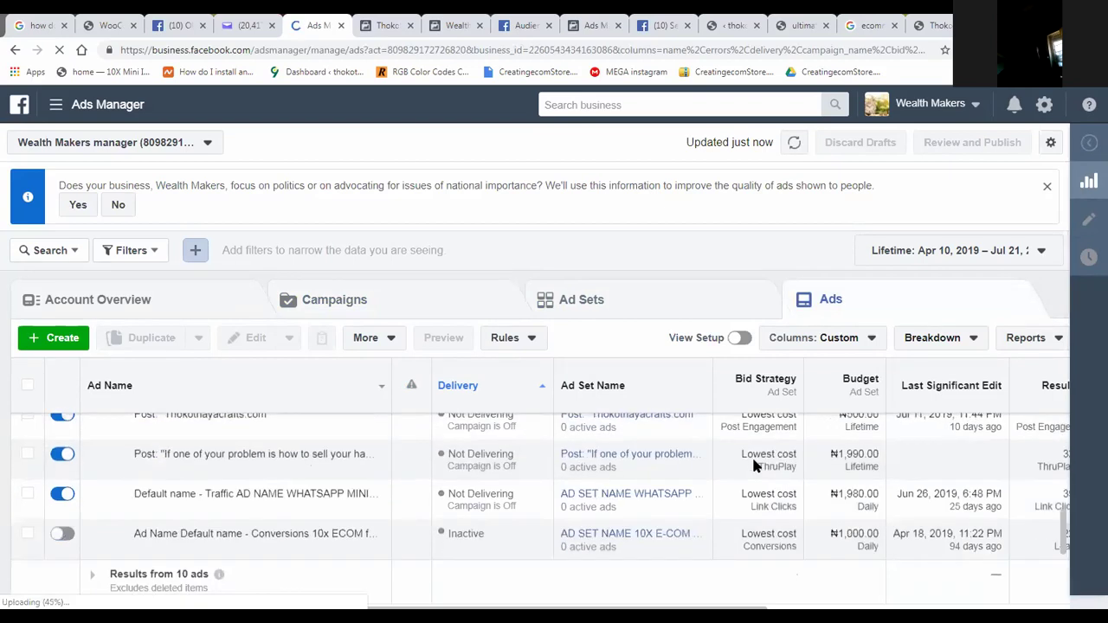
scroll(762, 485, "up", 5)
scroll(867, 506, "down", 5)
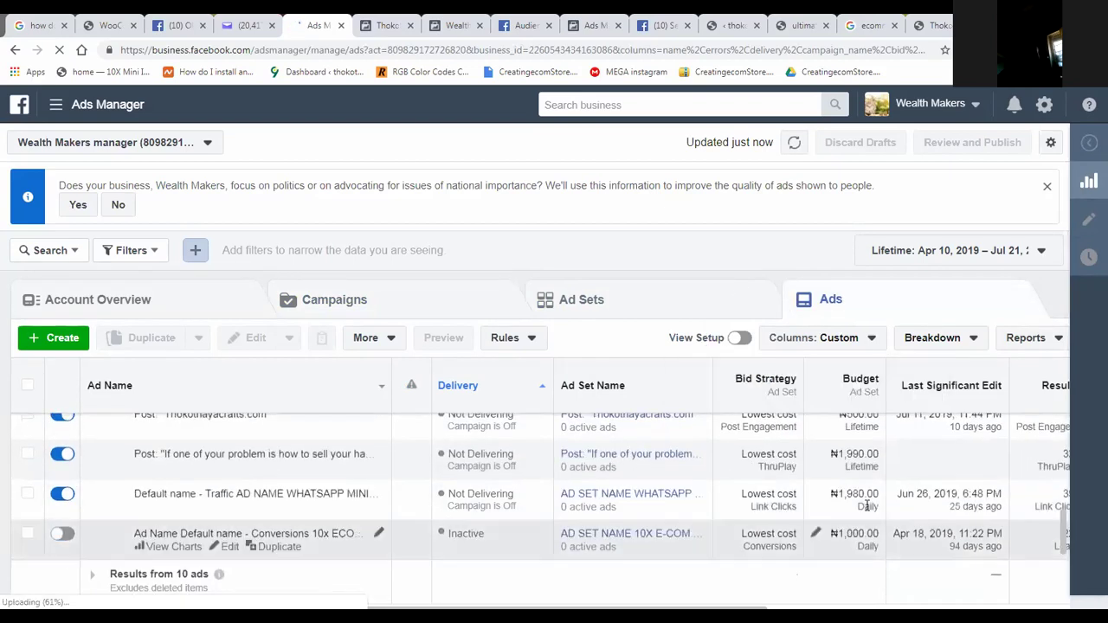
scroll(862, 520, "up", 5)
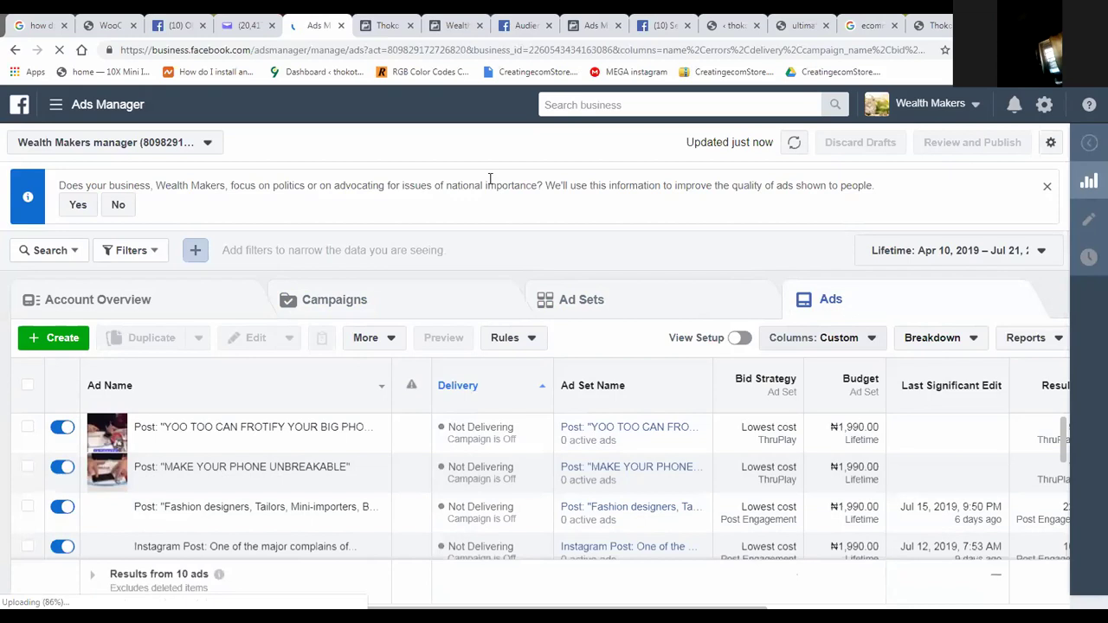
- Show the two business pages, Audience Insights and the marketing objectives in turn, ending on the "Secret of the Easy Way to Paying Customer" event
key("ctrl+Tab")
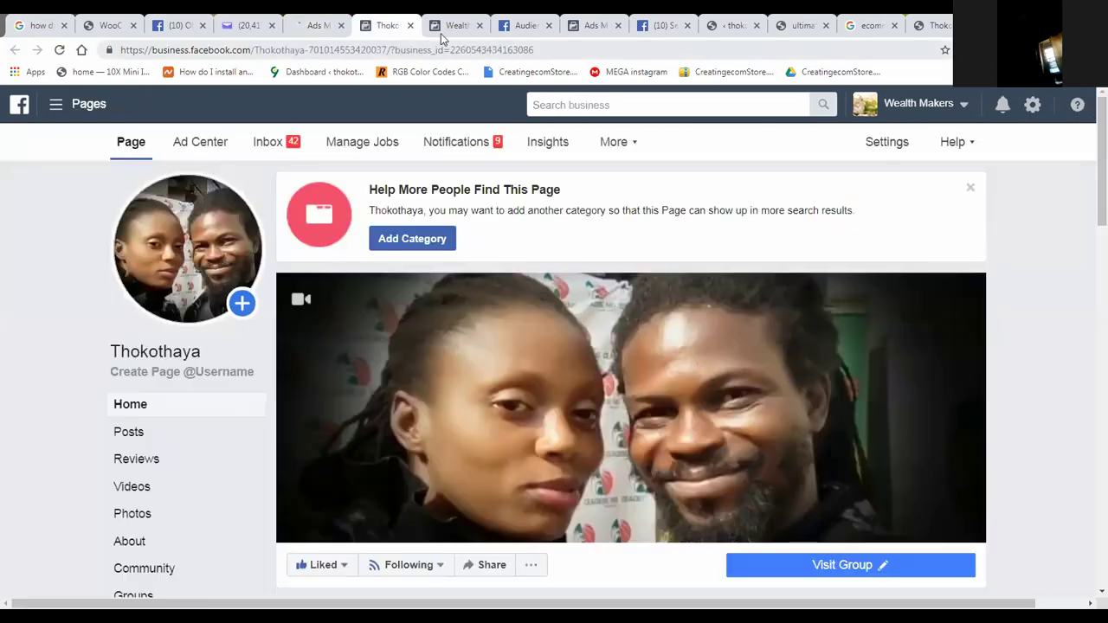
left_click(441, 32)
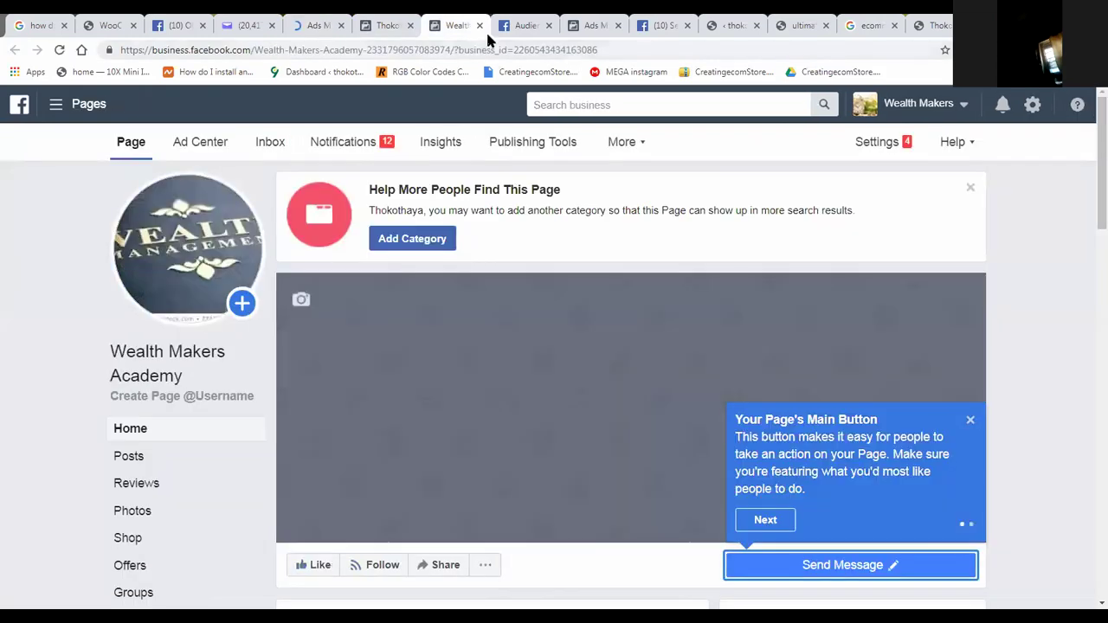
key("ctrl+Tab")
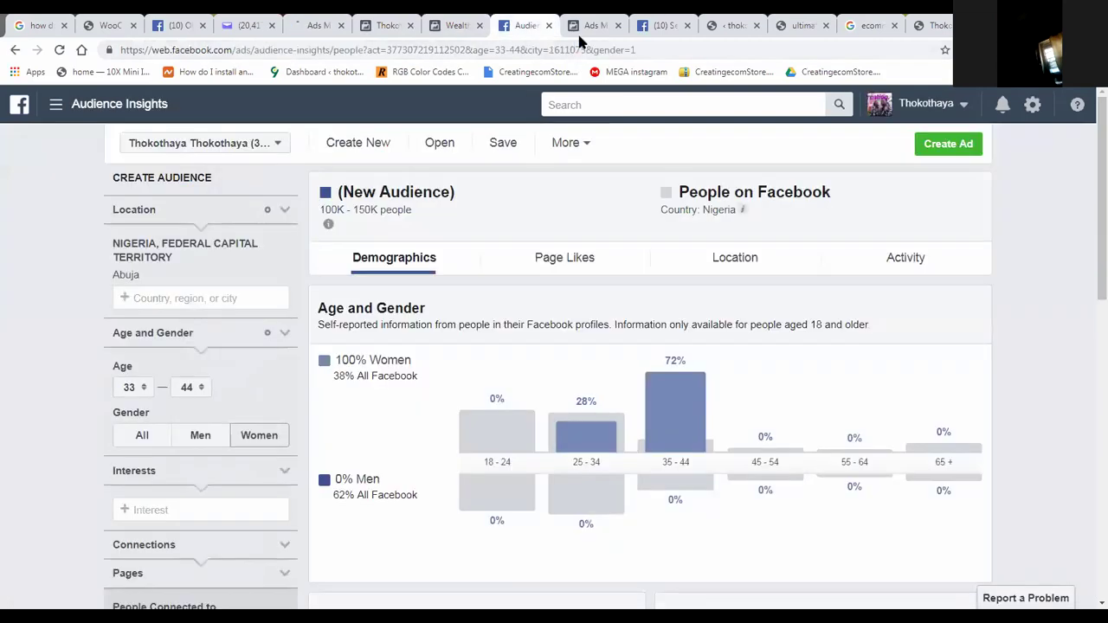
key("ctrl+Tab")
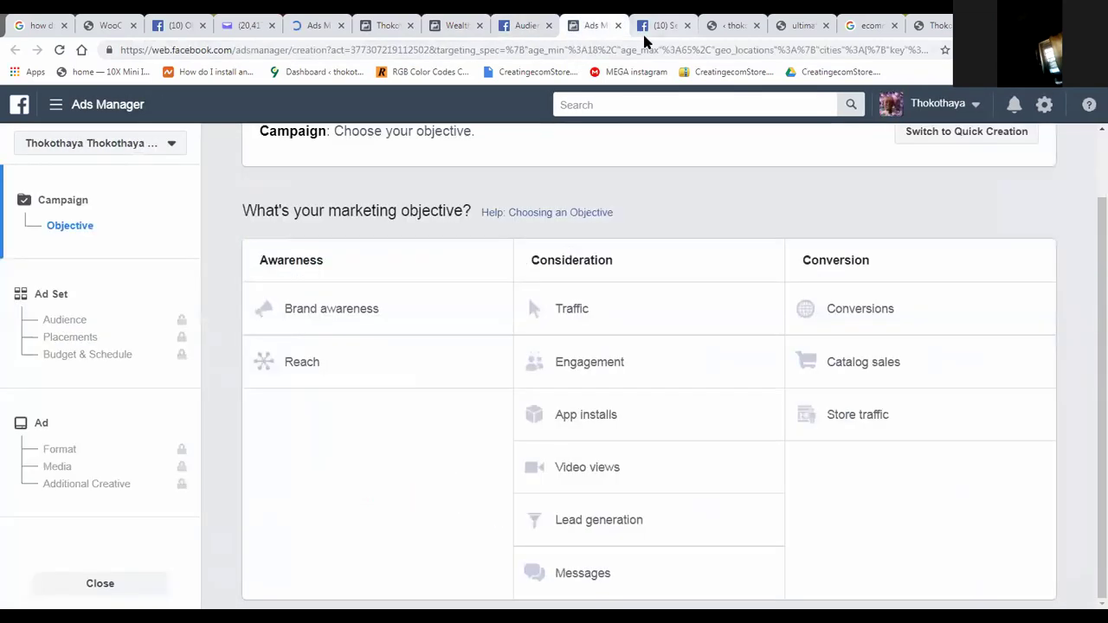
key("ctrl+Tab")
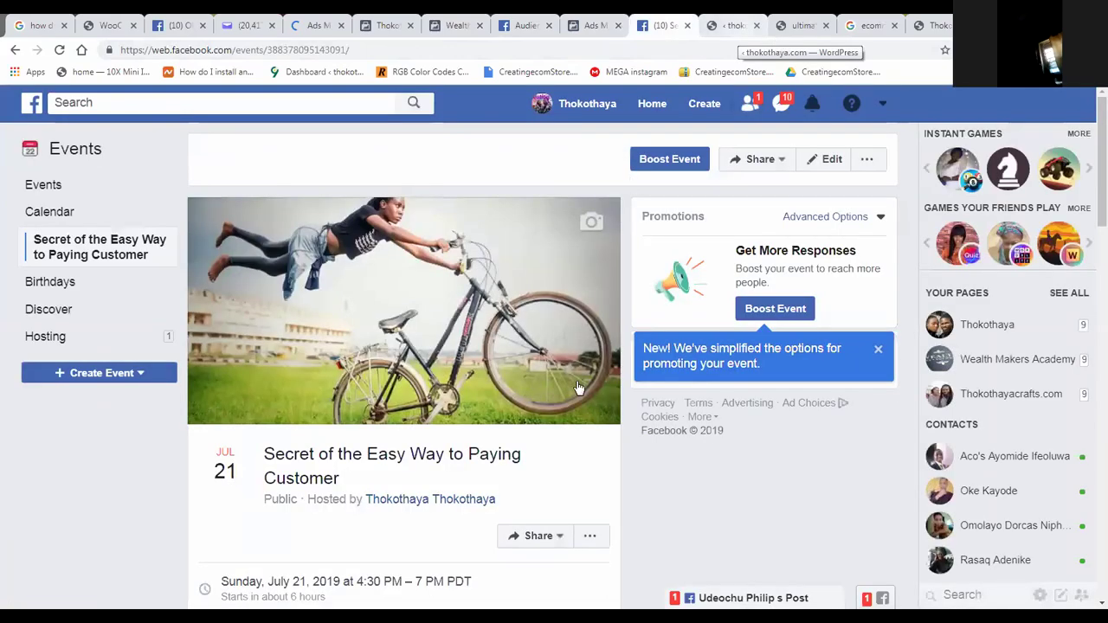
- Look through the event page's responses, details, photos and host, and return to its date and Boost Event promotion
scroll(579, 388, "down", 5)
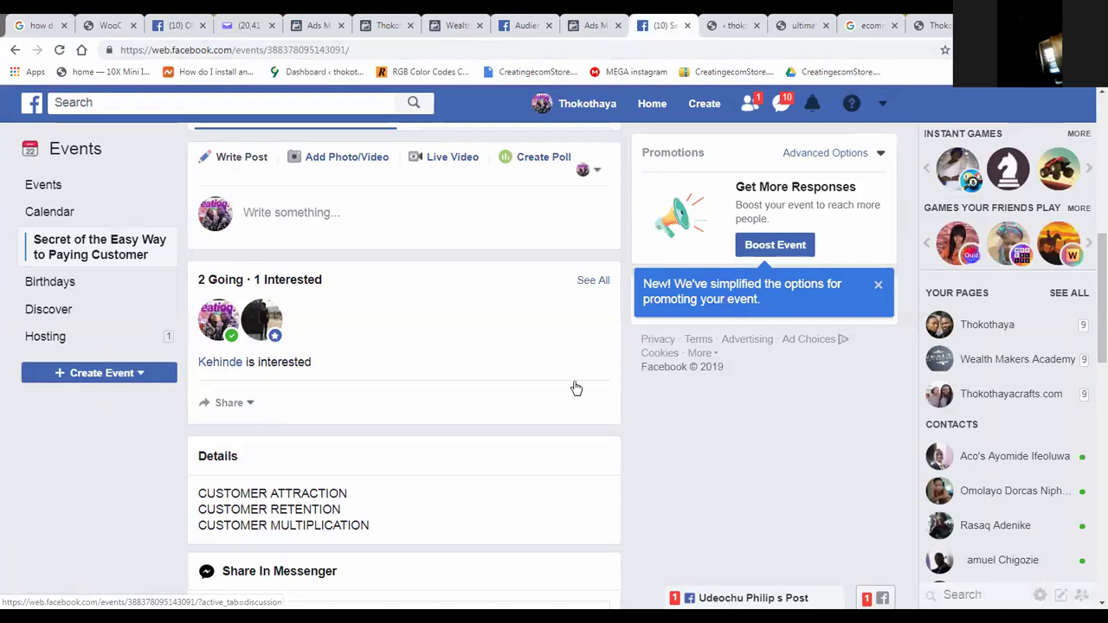
scroll(577, 387, "down", 5)
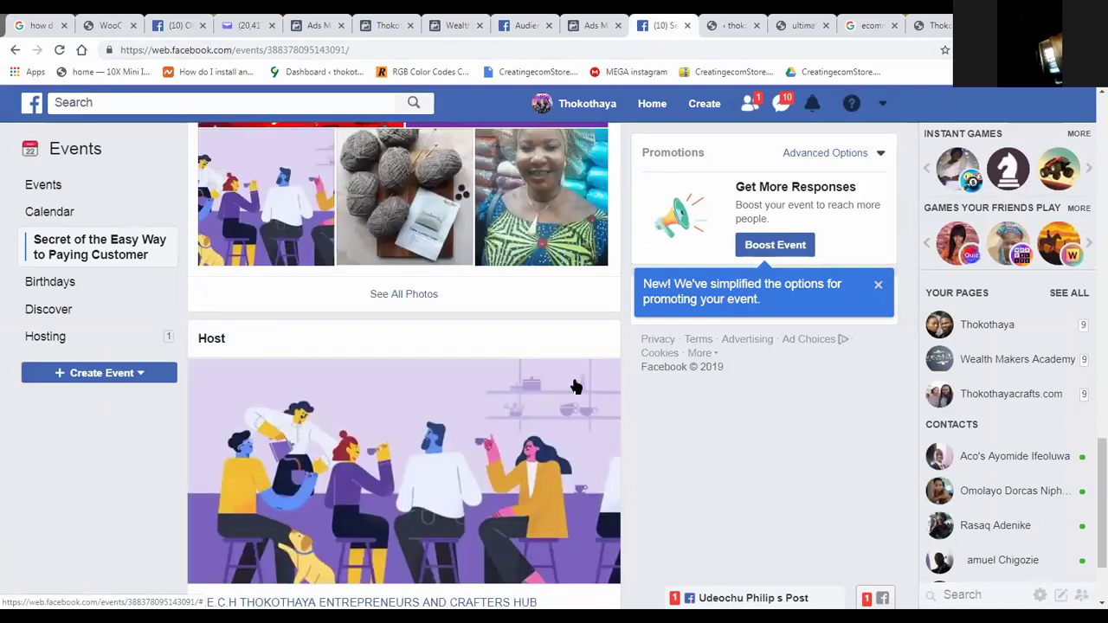
scroll(576, 385, "up", 5)
scroll(576, 384, "up", 5)
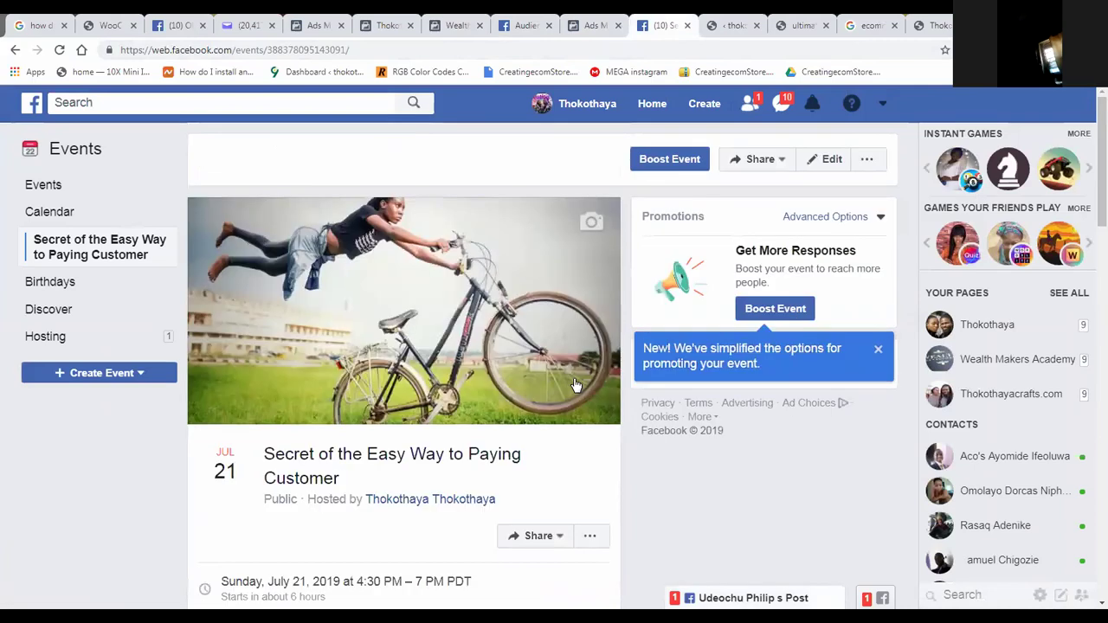
scroll(765, 274, "down", 1)
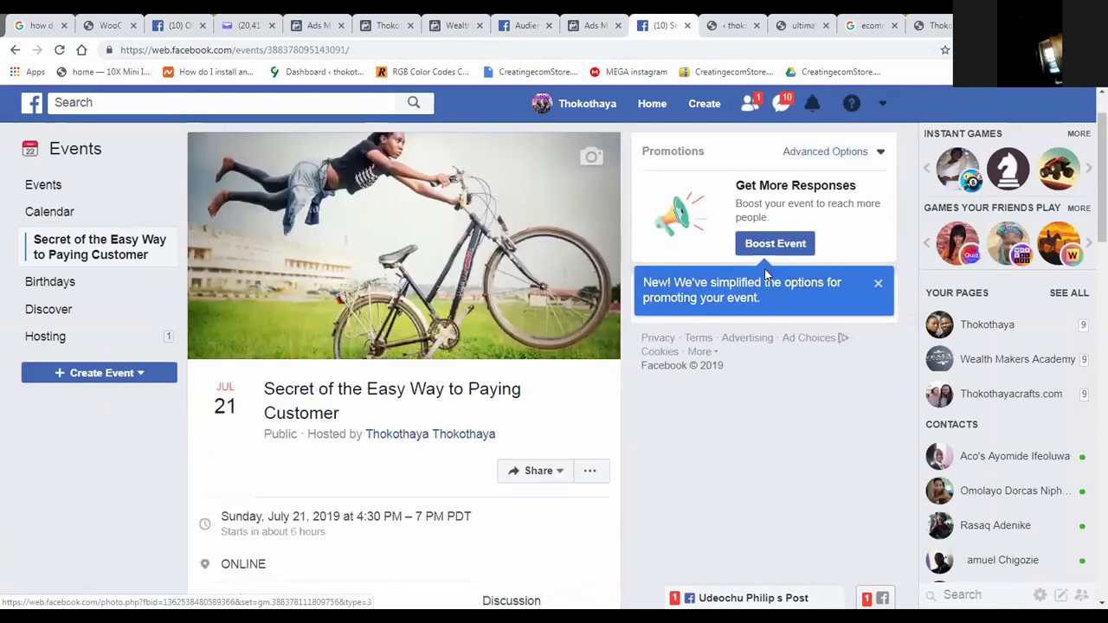
scroll(765, 274, "down", 1)
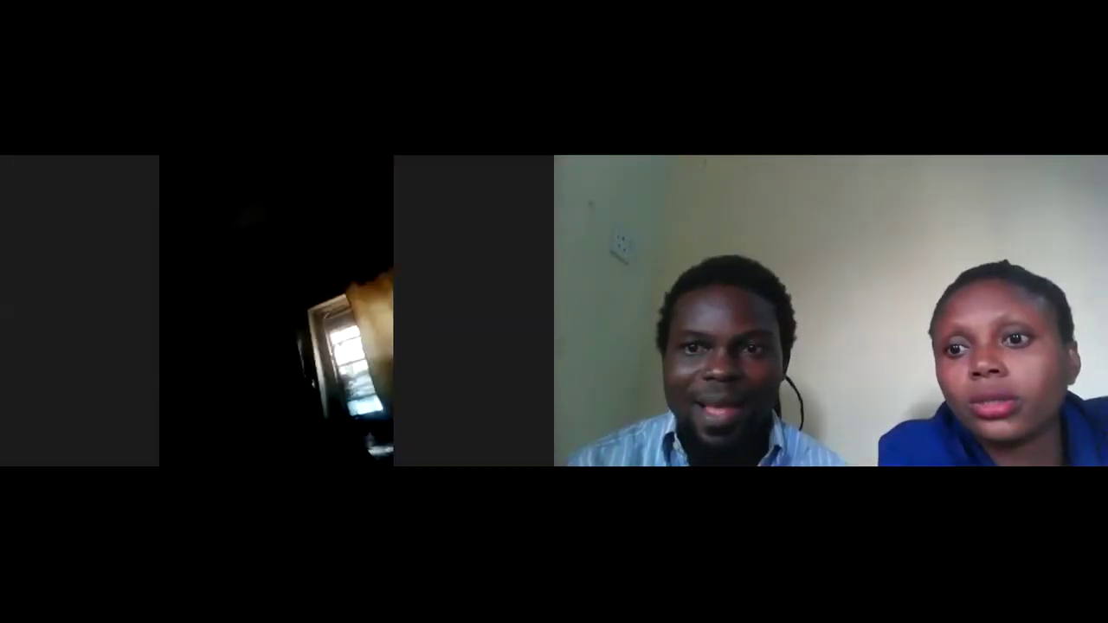